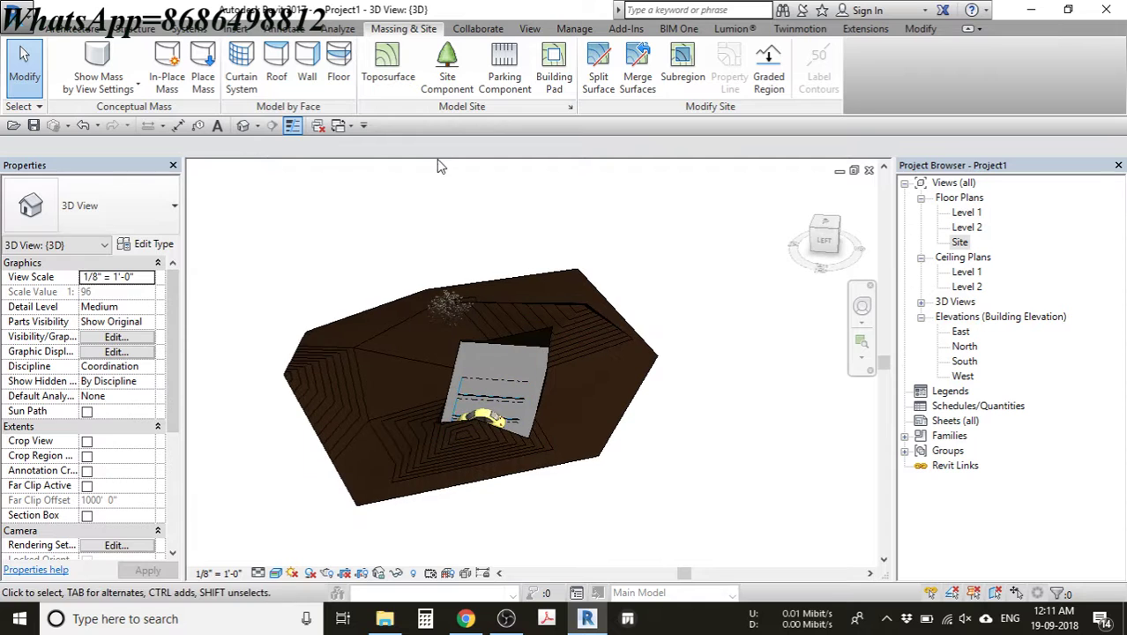
- Delete the entire existing site model, including the topography, building pad, parking, tree and car
{"action": "middle_click_drag", "start_coordinate": [559, 442], "coordinate": [645, 402], "text": "shift"}
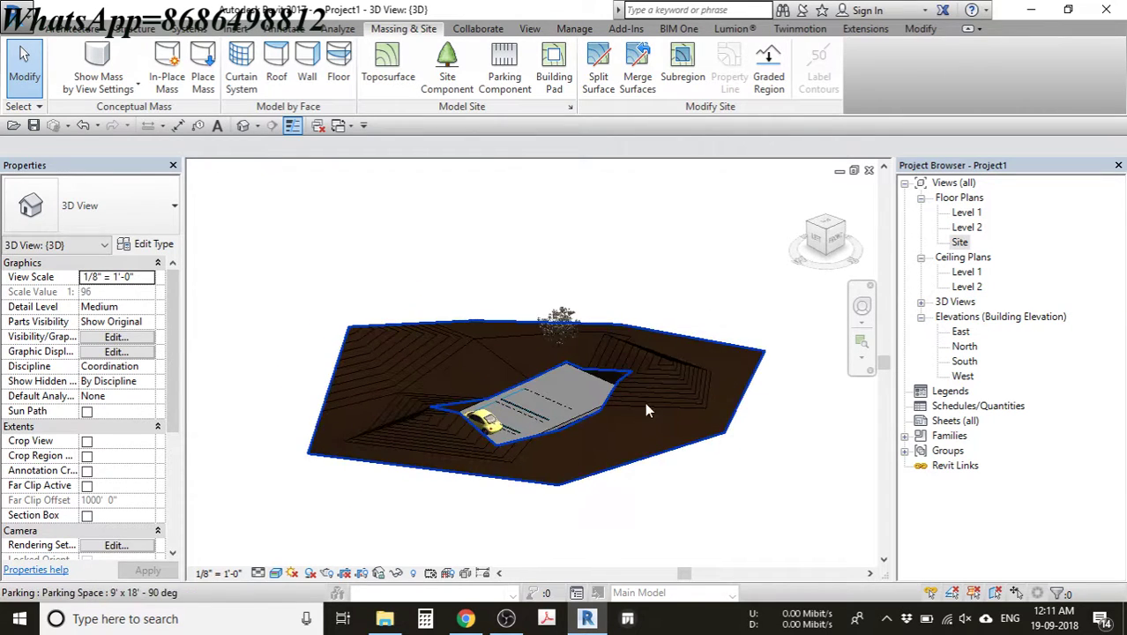
{"action": "middle_click_drag", "start_coordinate": [683, 367], "coordinate": [561, 384], "text": "shift"}
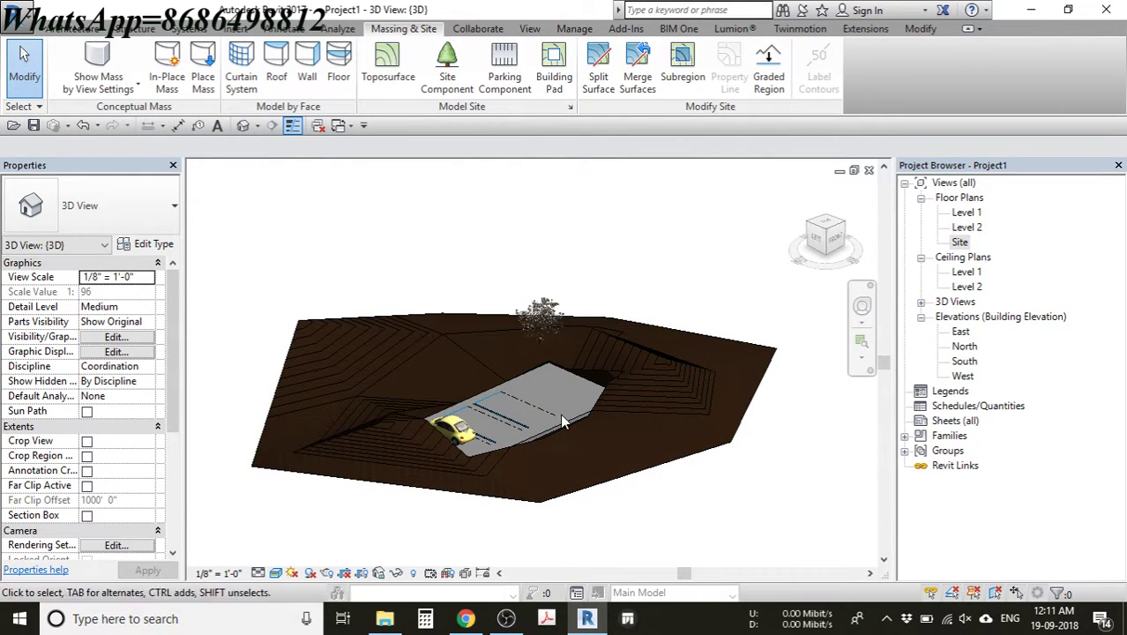
{"action": "middle_click_drag", "start_coordinate": [642, 388], "coordinate": [582, 407], "text": "shift"}
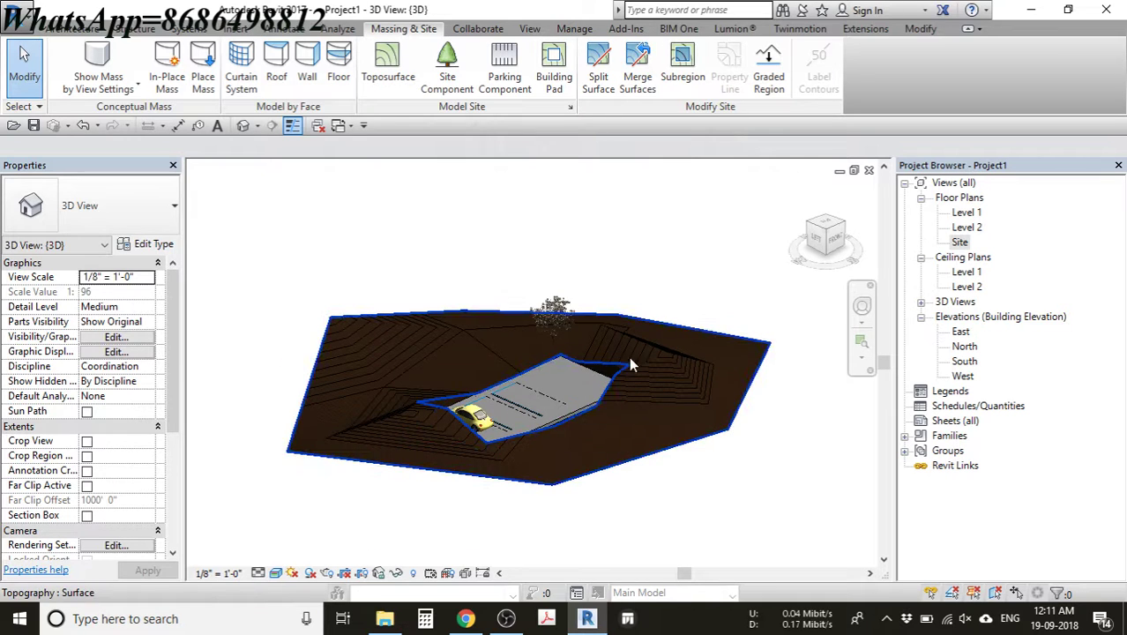
{"action": "left_click_drag", "start_coordinate": [776, 234], "coordinate": [305, 459]}
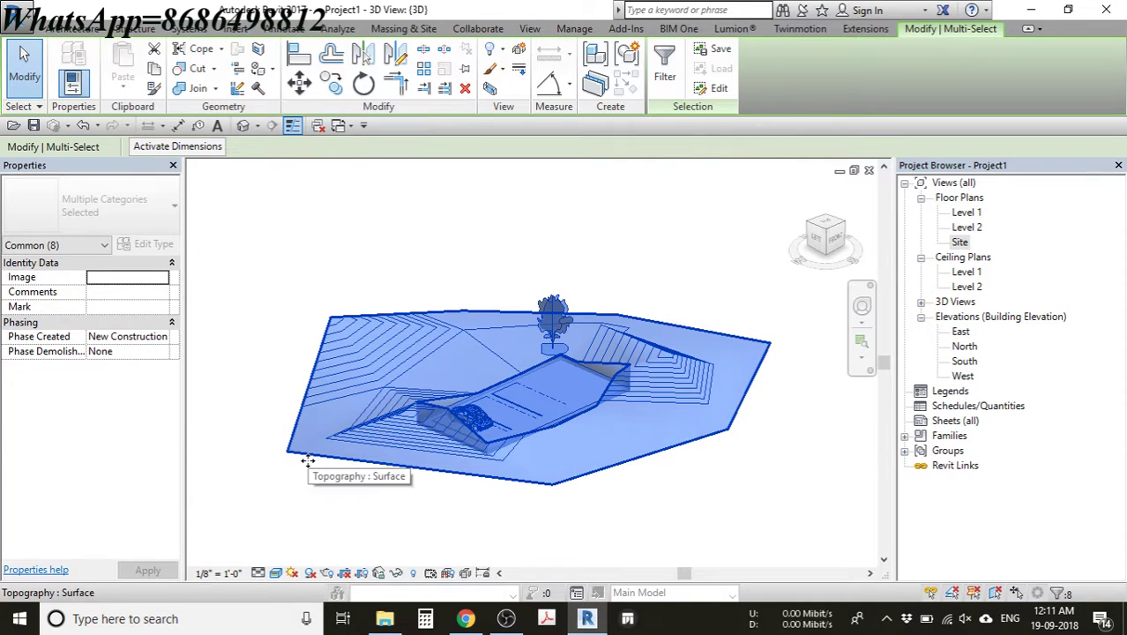
{"action": "key", "text": "Delete"}
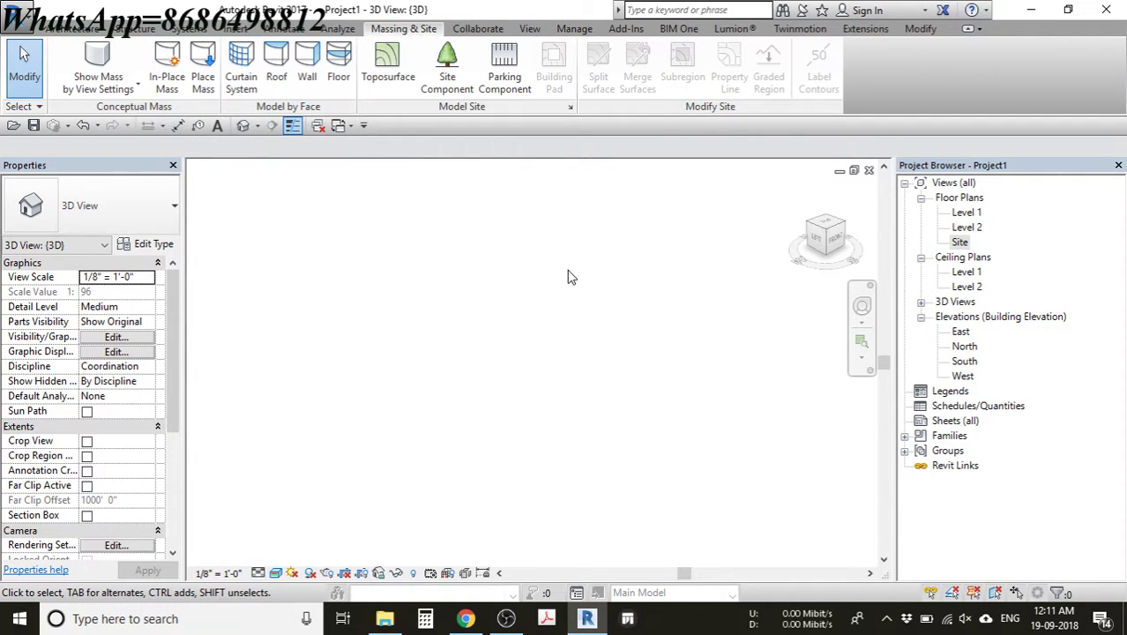
{"action": "left_click_drag", "start_coordinate": [556, 302], "coordinate": [548, 320]}
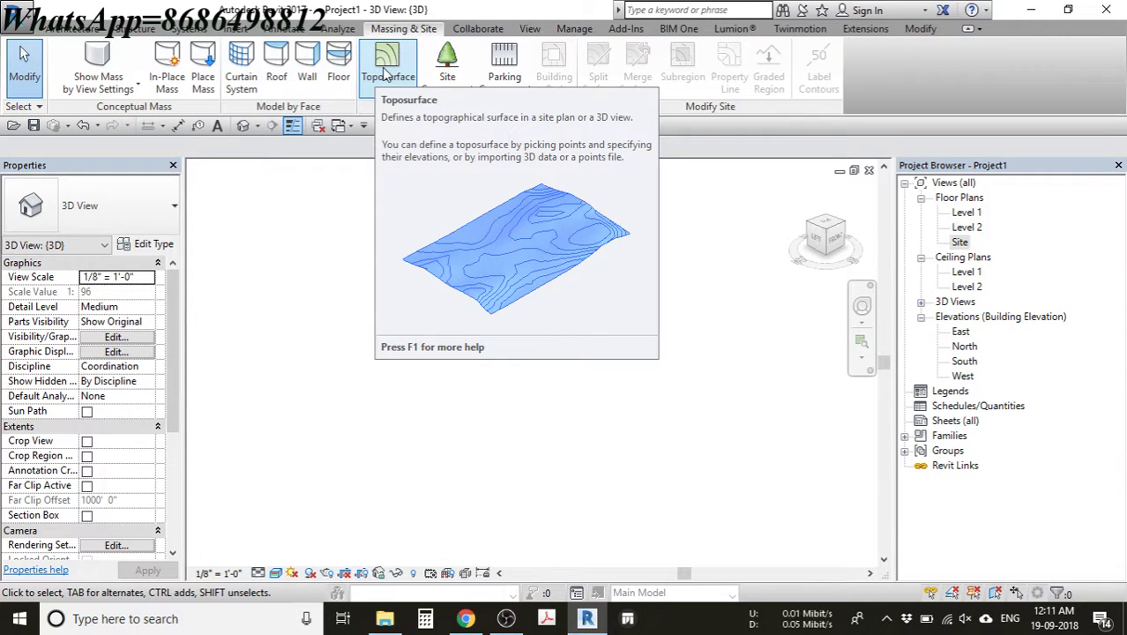
- Start a new toposurface in the Site floor plan and place seven points at elevation 0' 0" around the project origin
{"action": "left_click", "coordinate": [385, 71]}
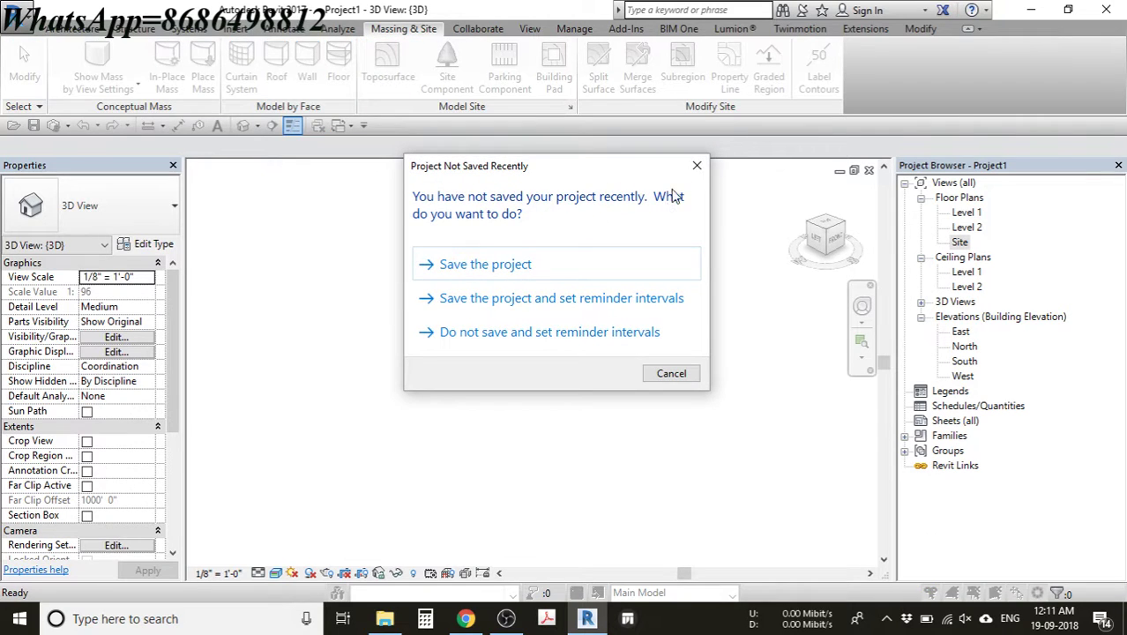
{"action": "left_click", "coordinate": [696, 165]}
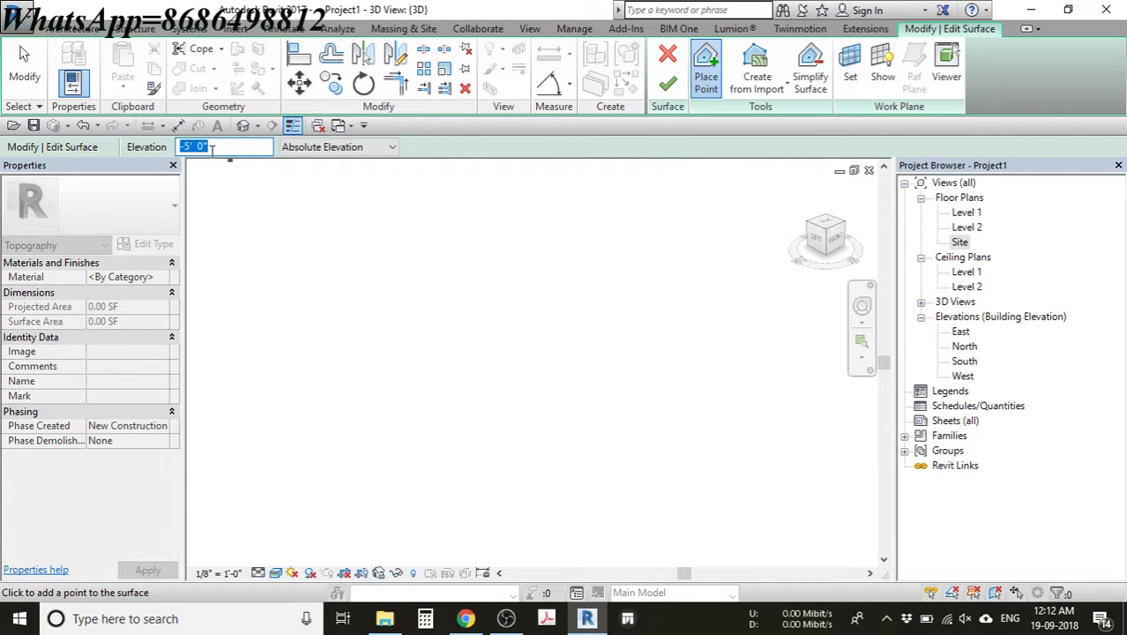
{"action": "double_click", "coordinate": [962, 240]}
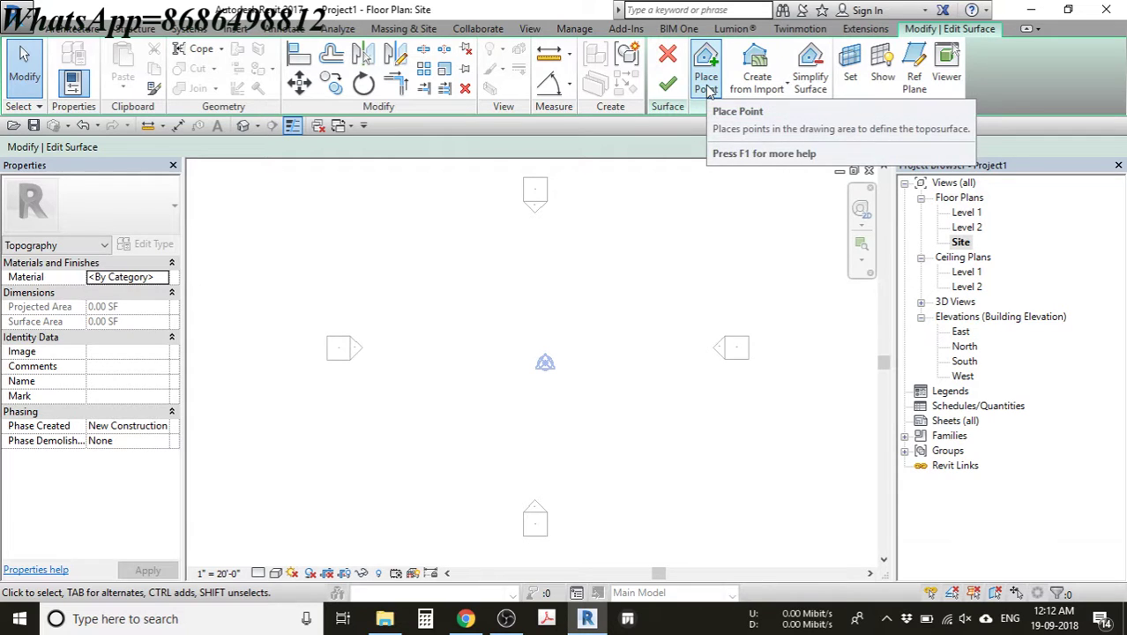
{"action": "left_click", "coordinate": [706, 81]}
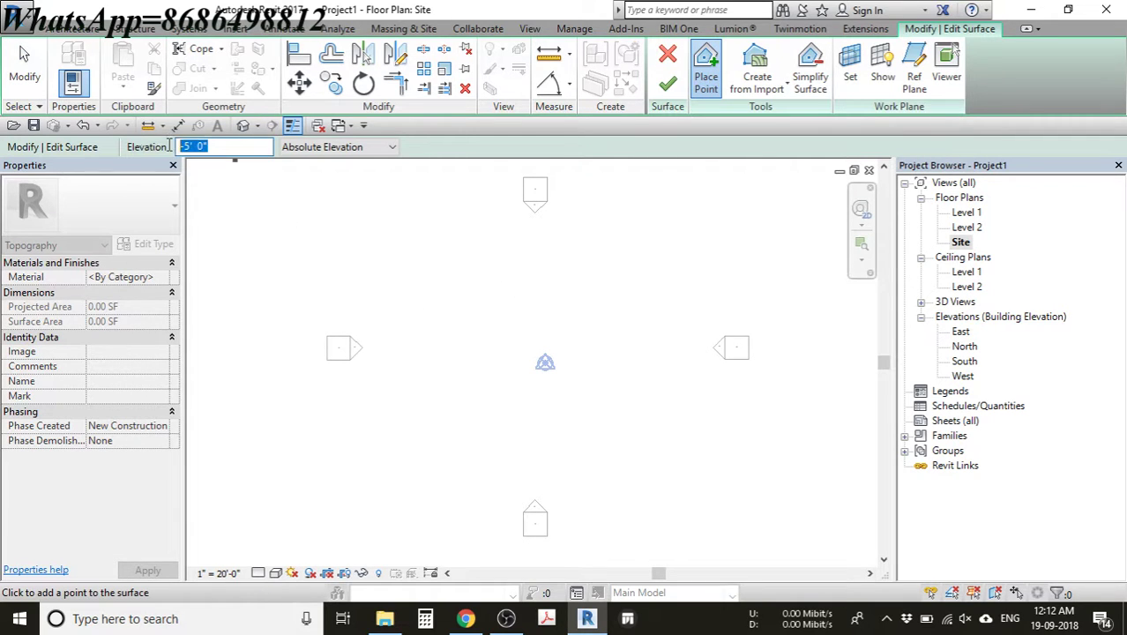
{"action": "left_click", "coordinate": [438, 283]}
{"action": "left_click", "coordinate": [650, 285]}
{"action": "left_click", "coordinate": [459, 442]}
{"action": "left_click", "coordinate": [655, 472]}
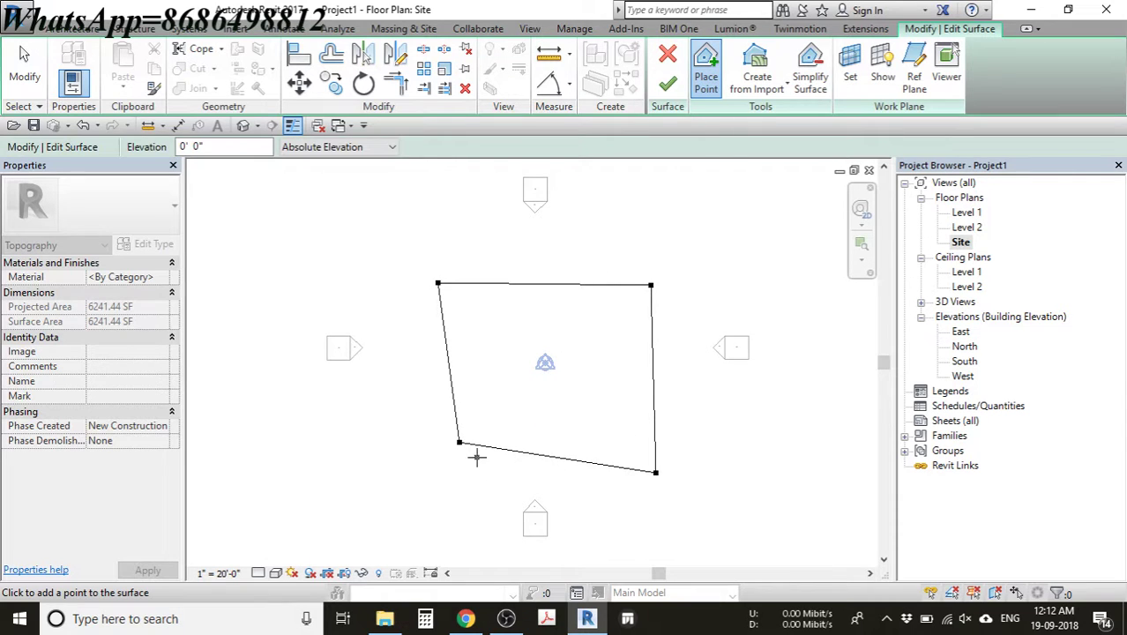
{"action": "left_click", "coordinate": [408, 478]}
{"action": "left_click", "coordinate": [355, 301]}
{"action": "left_click", "coordinate": [505, 215]}
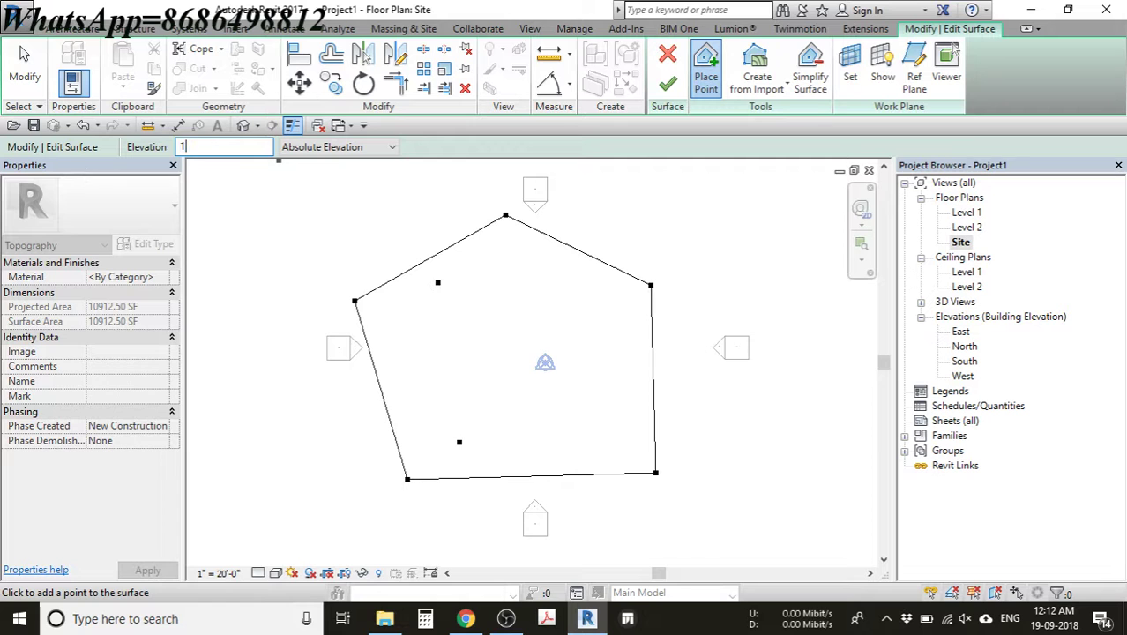
- Add toposurface points at elevation 10' 0" inside the boundary and beyond its southern and western edges
{"action": "left_click", "coordinate": [447, 336]}
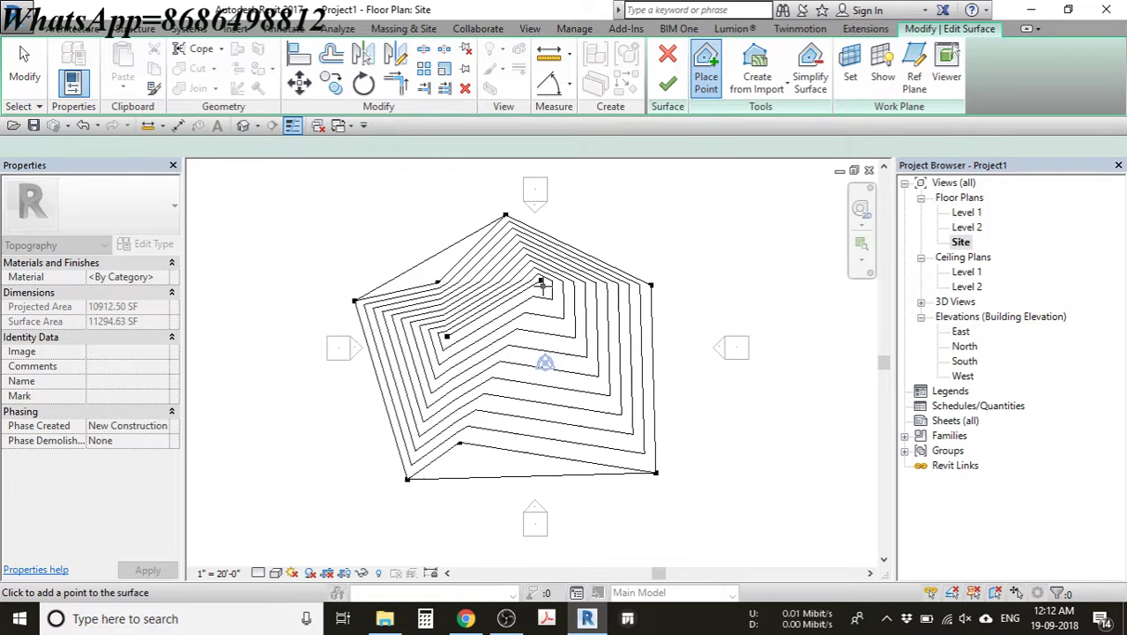
{"action": "scroll", "coordinate": [537, 312], "scroll_direction": "up", "scroll_amount": 2}
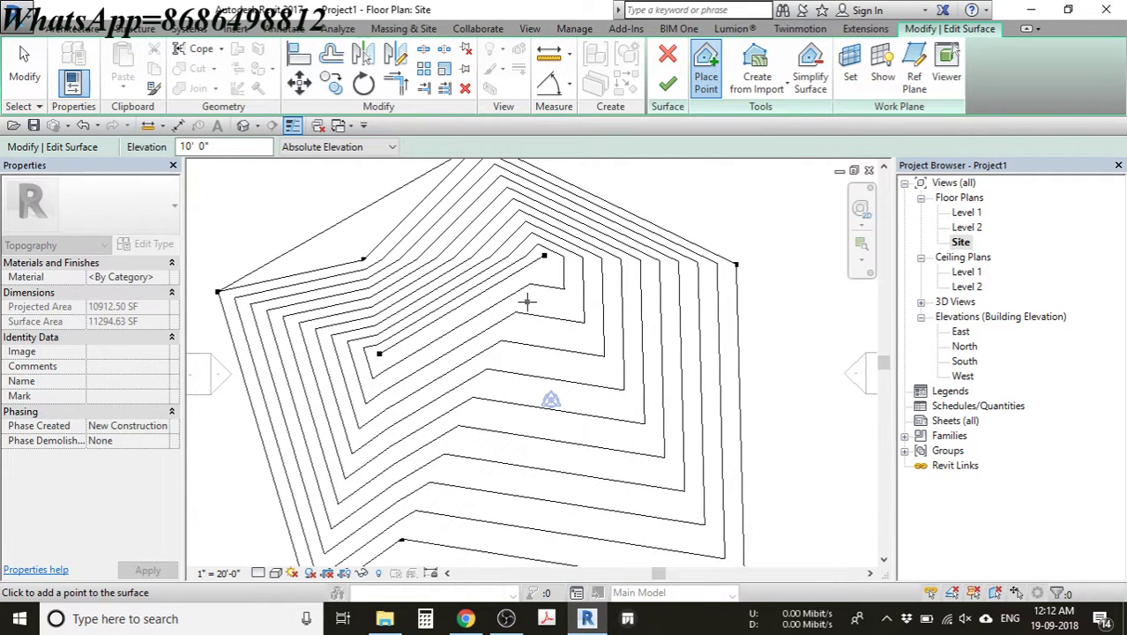
{"action": "middle_click_drag", "start_coordinate": [522, 297], "coordinate": [660, 428]}
{"action": "left_click", "coordinate": [661, 427]}
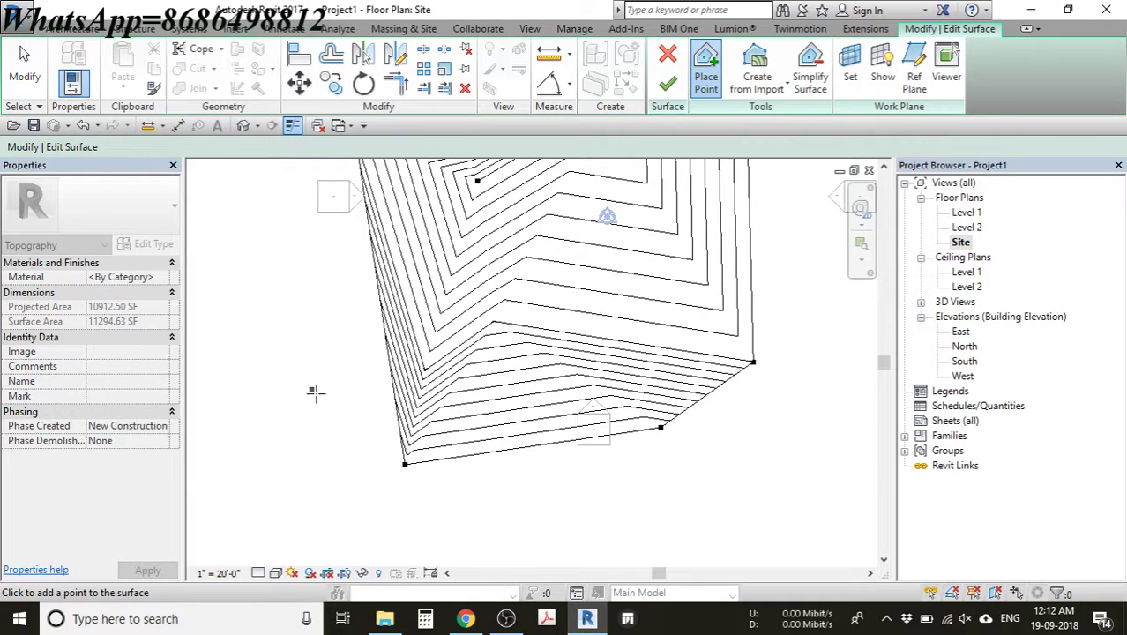
{"action": "middle_click_drag", "start_coordinate": [311, 344], "coordinate": [435, 486]}
{"action": "left_click", "coordinate": [436, 486]}
{"action": "left_click", "coordinate": [382, 264]}
- Add scattered interior points at elevation -6' 0" and finish the toposurface
{"action": "middle_click_drag", "start_coordinate": [493, 265], "coordinate": [438, 342]}
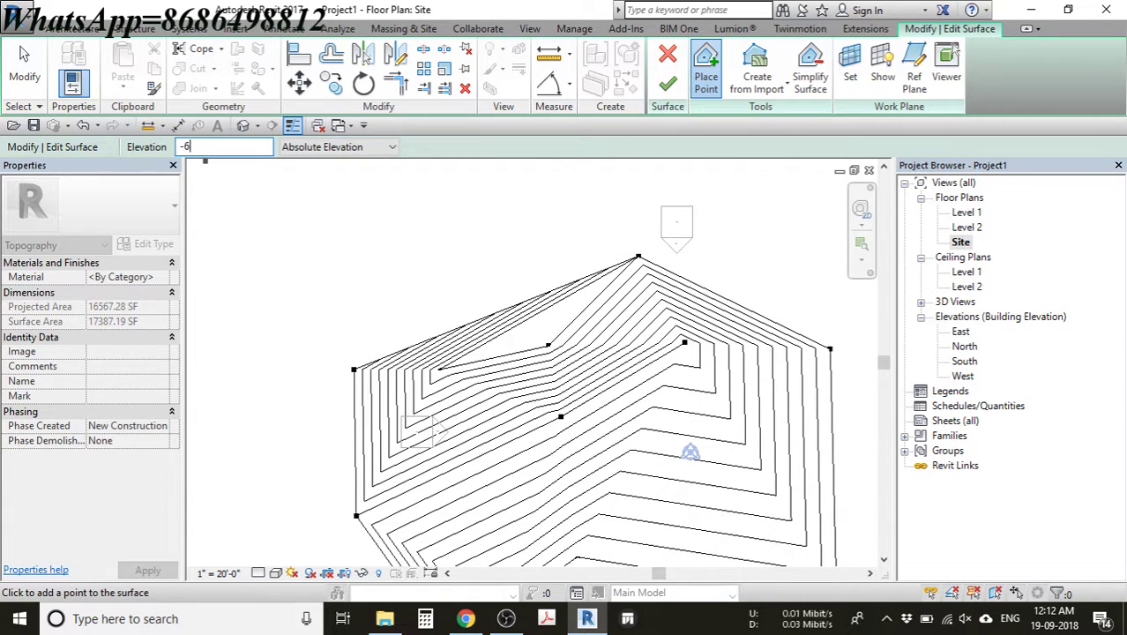
{"action": "left_click", "coordinate": [439, 370]}
{"action": "middle_click_drag", "start_coordinate": [565, 479], "coordinate": [500, 353]}
{"action": "left_click", "coordinate": [692, 291]}
{"action": "middle_click_drag", "start_coordinate": [692, 291], "coordinate": [583, 266]}
{"action": "left_click", "coordinate": [495, 374]}
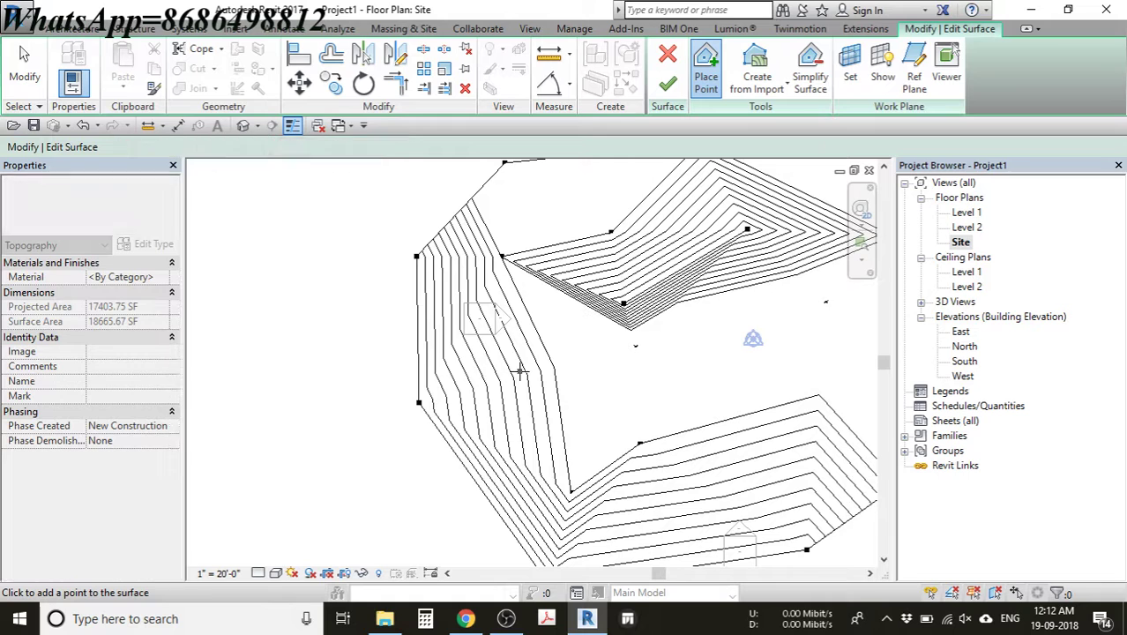
{"action": "middle_click_drag", "start_coordinate": [587, 340], "coordinate": [583, 398]}
{"action": "left_click", "coordinate": [583, 297]}
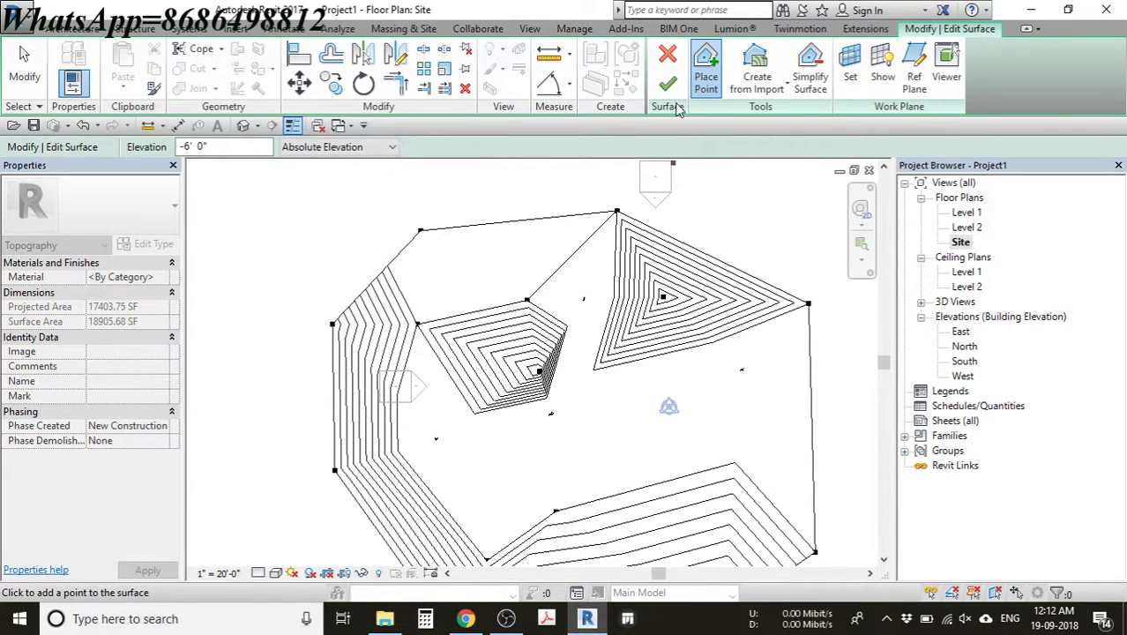
{"action": "left_click", "coordinate": [419, 324]}
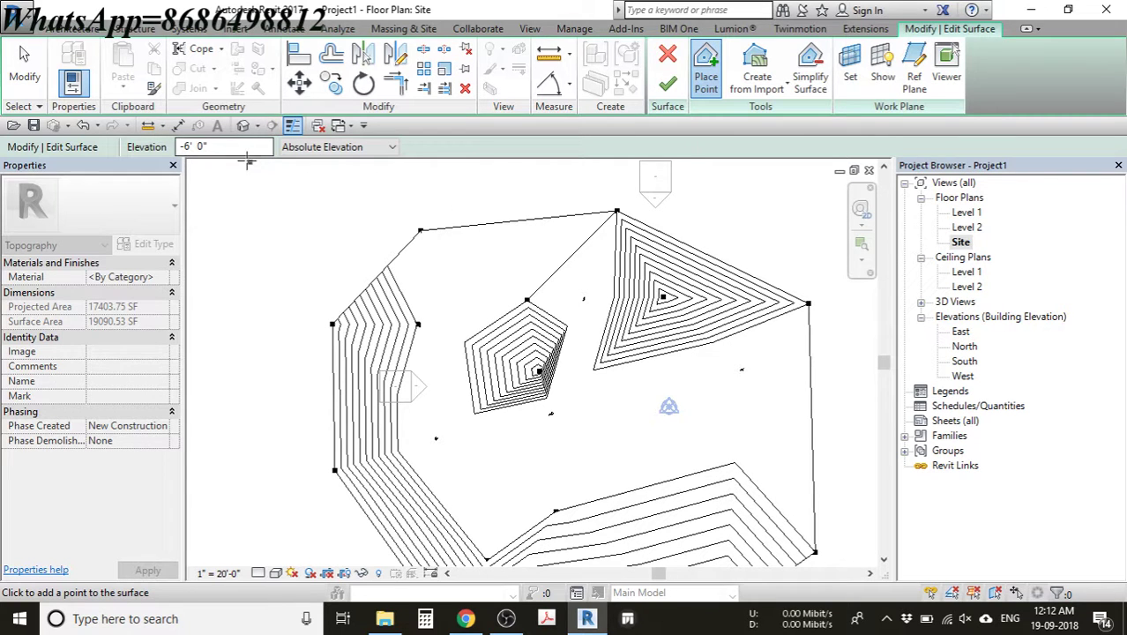
{"action": "left_click", "coordinate": [667, 84]}
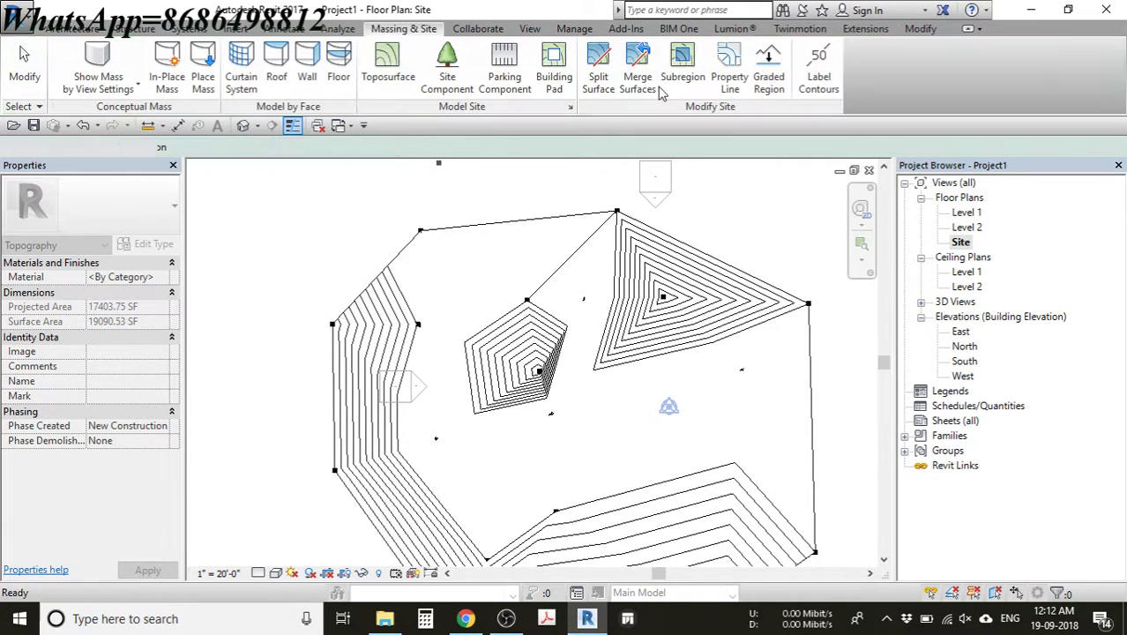
- Open the 3D view and examine the new toposurface's slopes and contours from several angles
{"action": "middle_click_drag", "start_coordinate": [455, 201], "coordinate": [419, 204]}
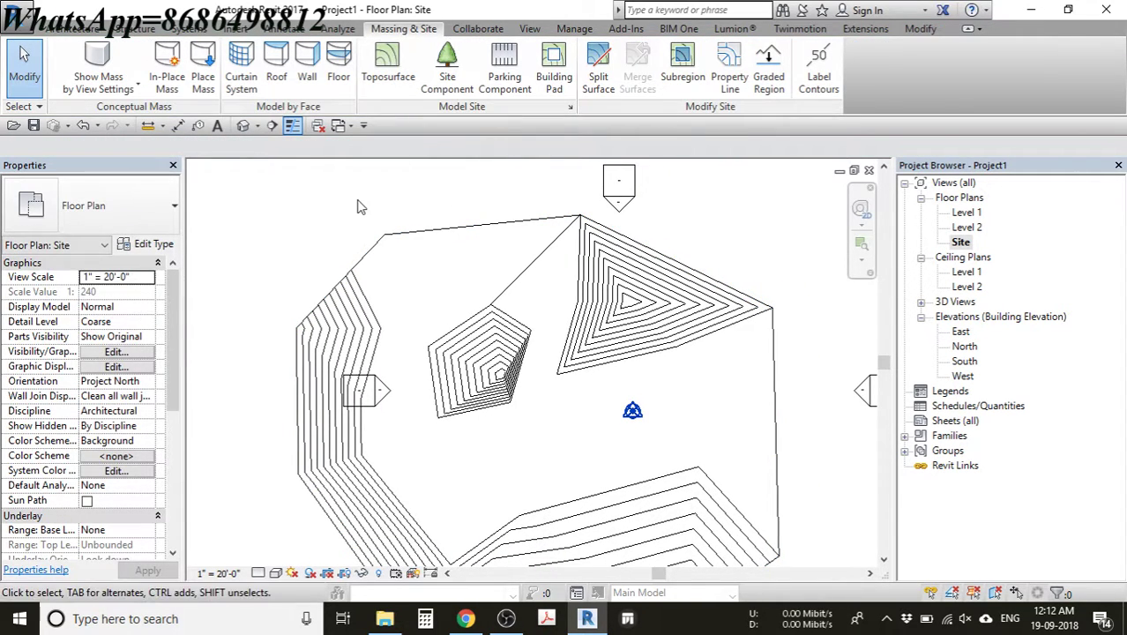
{"action": "key", "text": "3"}
{"action": "key", "text": "d"}
{"action": "middle_click_drag", "start_coordinate": [453, 298], "coordinate": [646, 378], "text": "shift"}
{"action": "scroll", "coordinate": [543, 338], "scroll_direction": "up", "scroll_amount": 3}
{"action": "scroll", "coordinate": [728, 331], "scroll_direction": "up", "scroll_amount": 2}
{"action": "scroll", "coordinate": [728, 331], "scroll_direction": "up", "scroll_amount": 2}
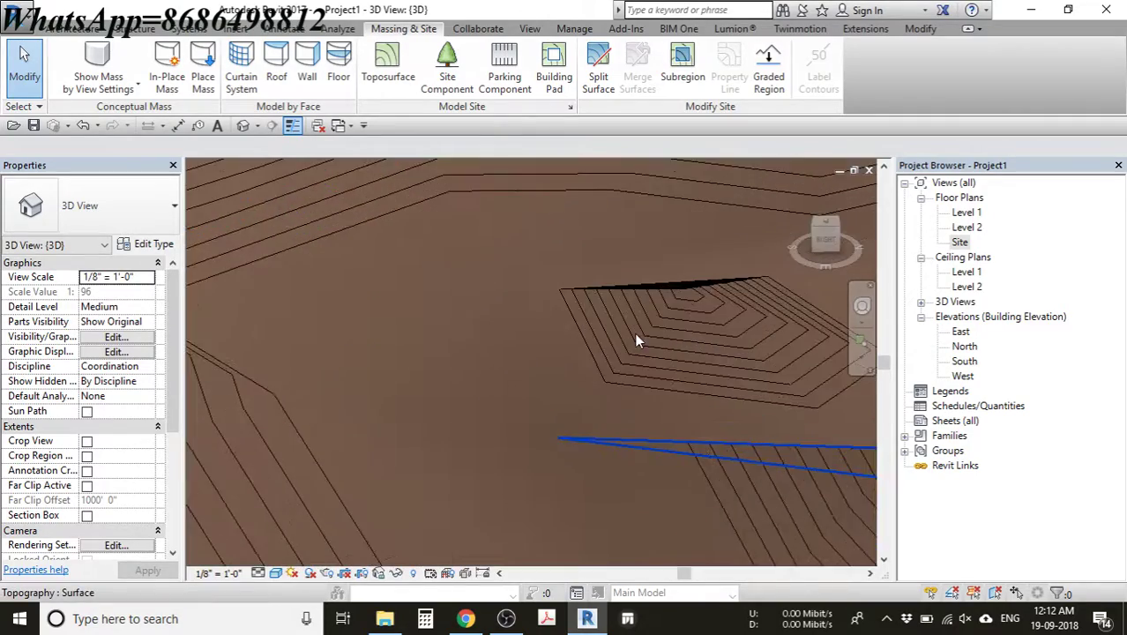
{"action": "middle_click_drag", "start_coordinate": [634, 332], "coordinate": [465, 423]}
{"action": "middle_click_drag", "start_coordinate": [437, 327], "coordinate": [563, 348], "text": "shift"}
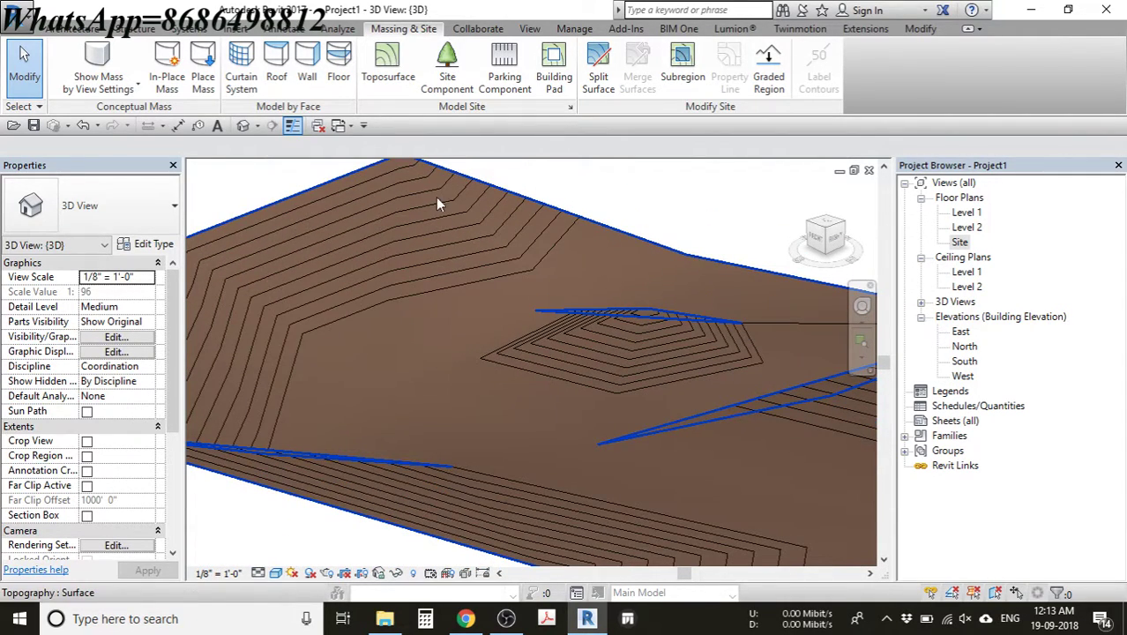
- Start a site component and load the M_RPC Beetle family from the Entourage folder, after previewing the other car families
{"action": "left_click", "coordinate": [447, 66]}
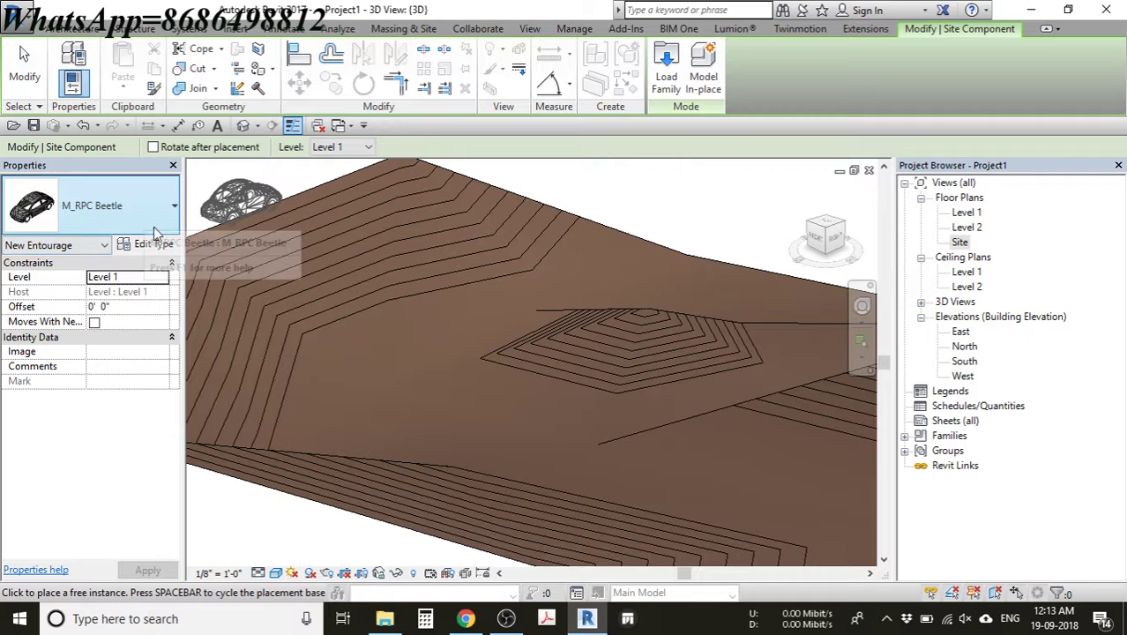
{"action": "left_click", "coordinate": [132, 208]}
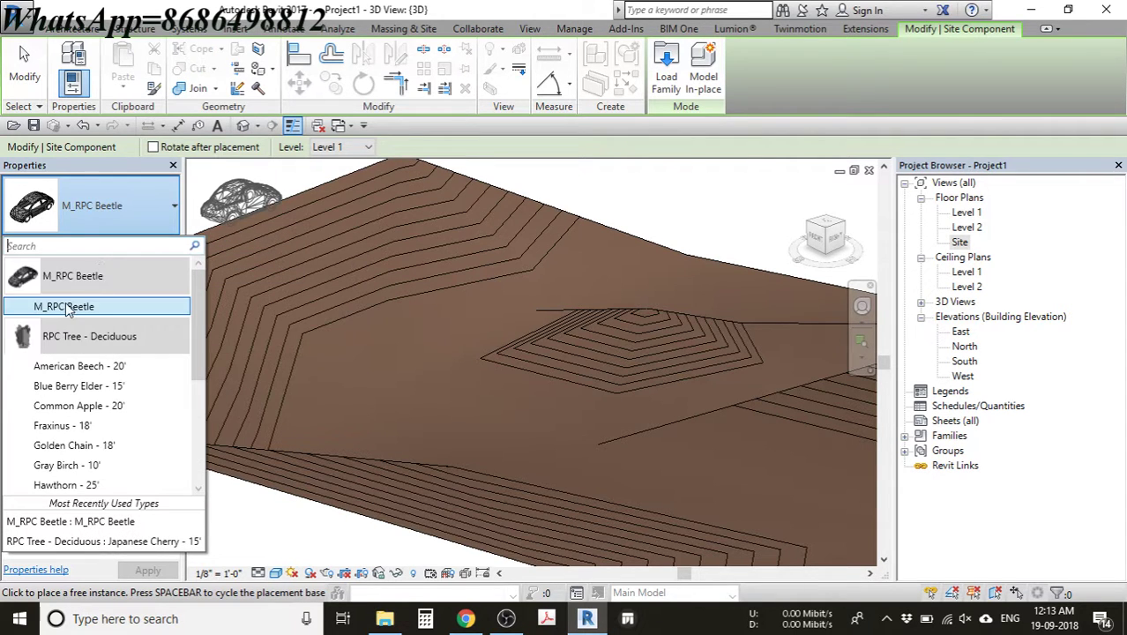
{"action": "left_click", "coordinate": [656, 88]}
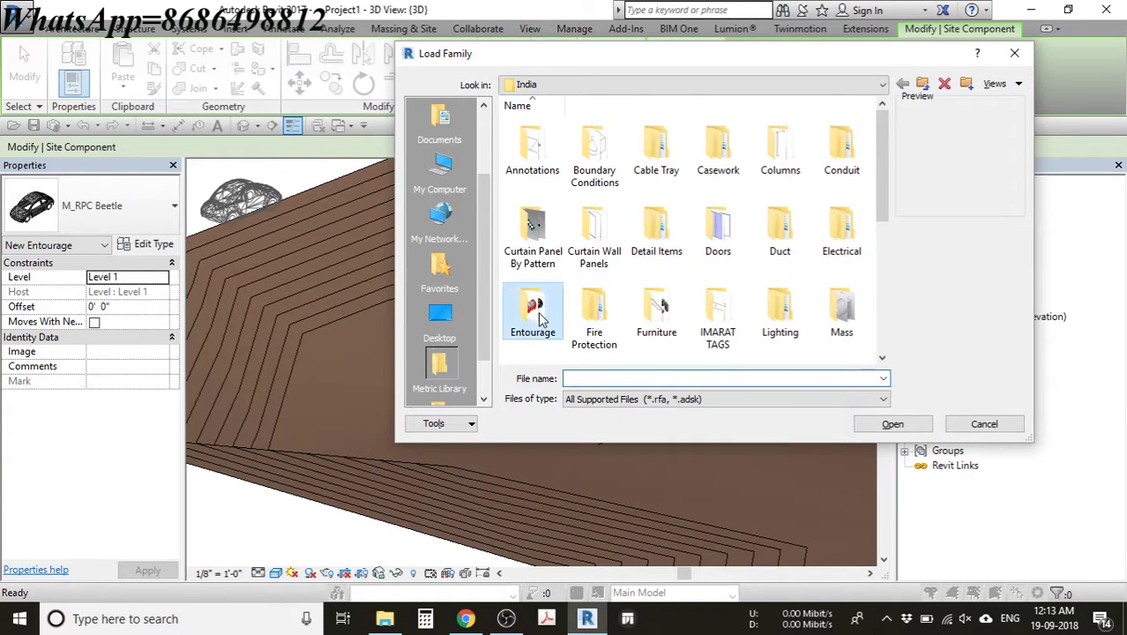
{"action": "double_click", "coordinate": [532, 318]}
{"action": "left_click", "coordinate": [657, 151]}
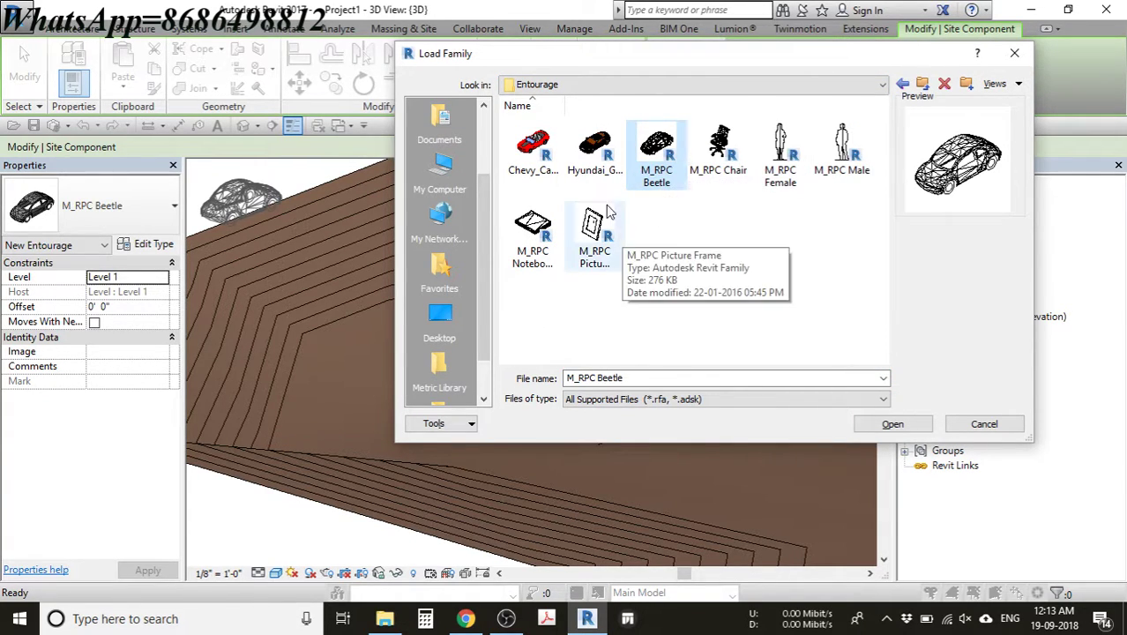
{"action": "left_click", "coordinate": [595, 148]}
{"action": "left_click", "coordinate": [533, 148]}
{"action": "left_click", "coordinate": [608, 152]}
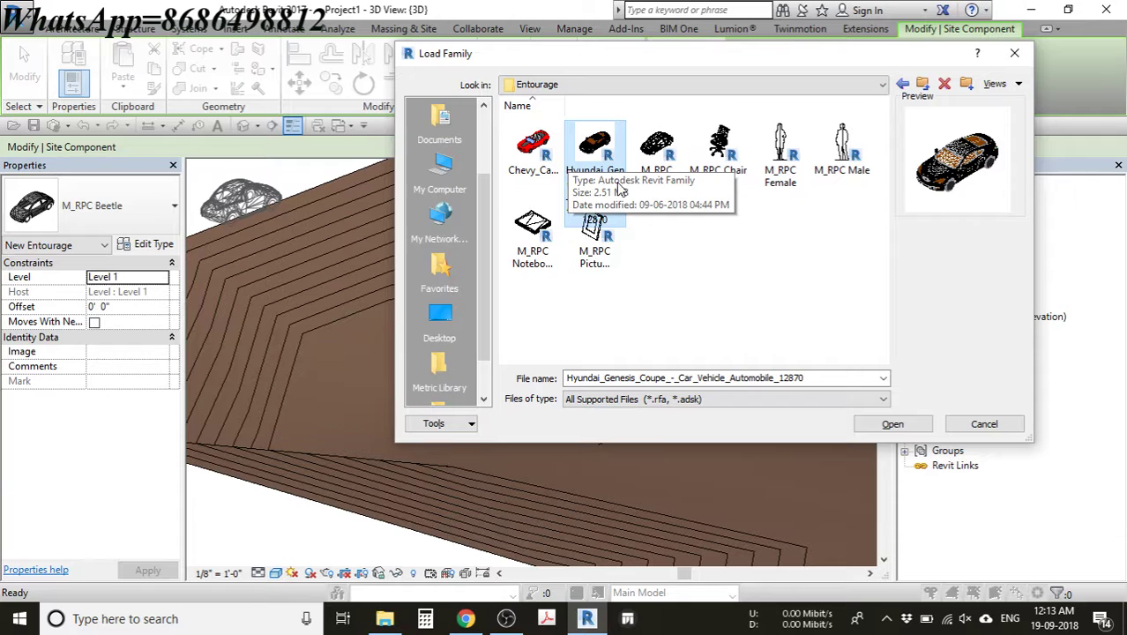
{"action": "left_click", "coordinate": [657, 159]}
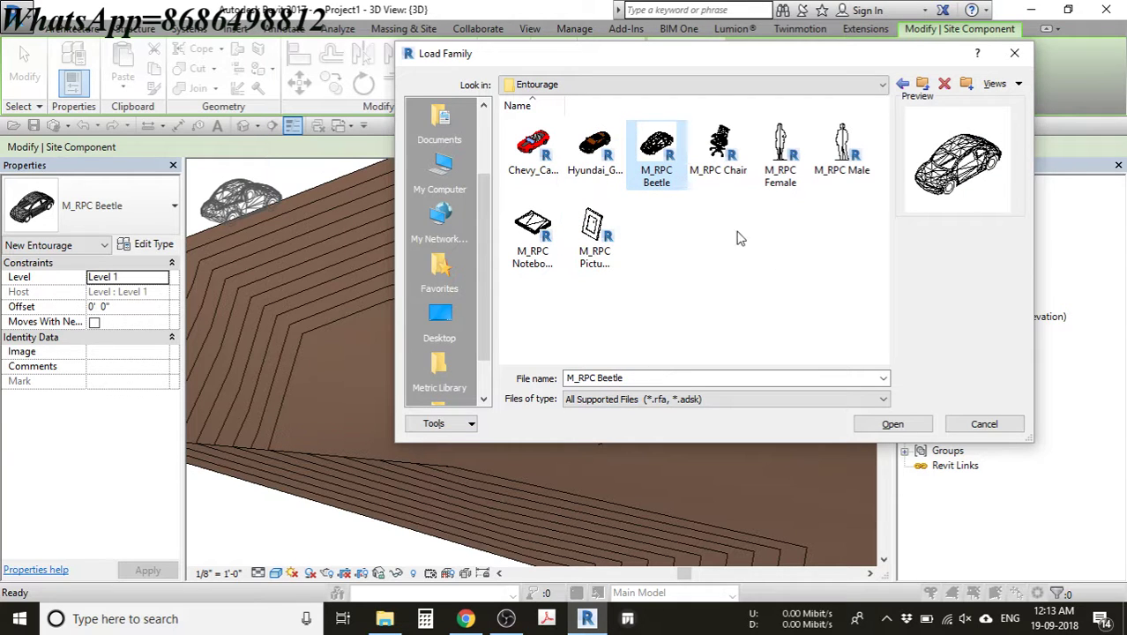
{"action": "left_click", "coordinate": [890, 423]}
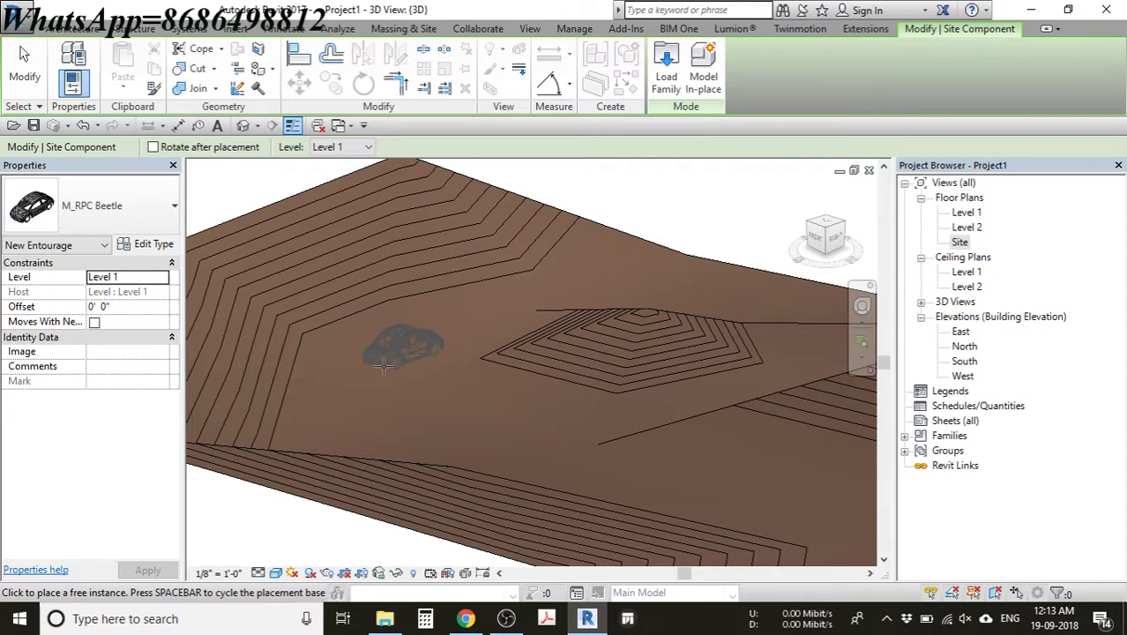
- Place one M_RPC Beetle car on the toposurface just behind the pentagonal contour mound
{"action": "left_click", "coordinate": [573, 300]}
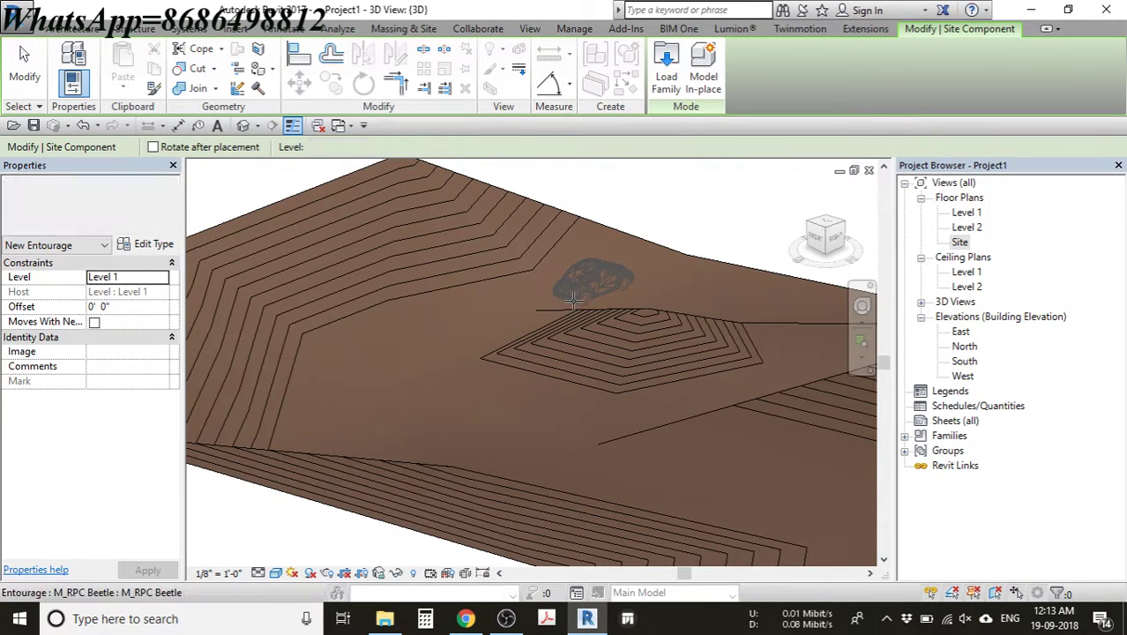
{"action": "scroll", "coordinate": [593, 330], "scroll_direction": "up", "scroll_amount": 5}
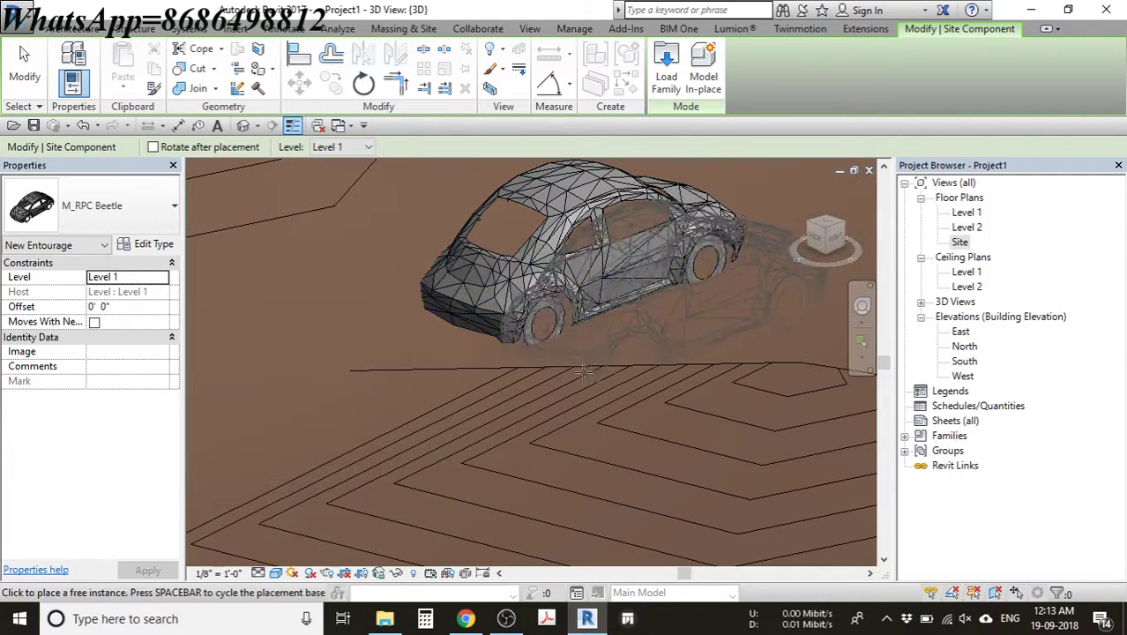
{"action": "key", "text": "Escape"}
{"action": "key", "text": "Escape"}
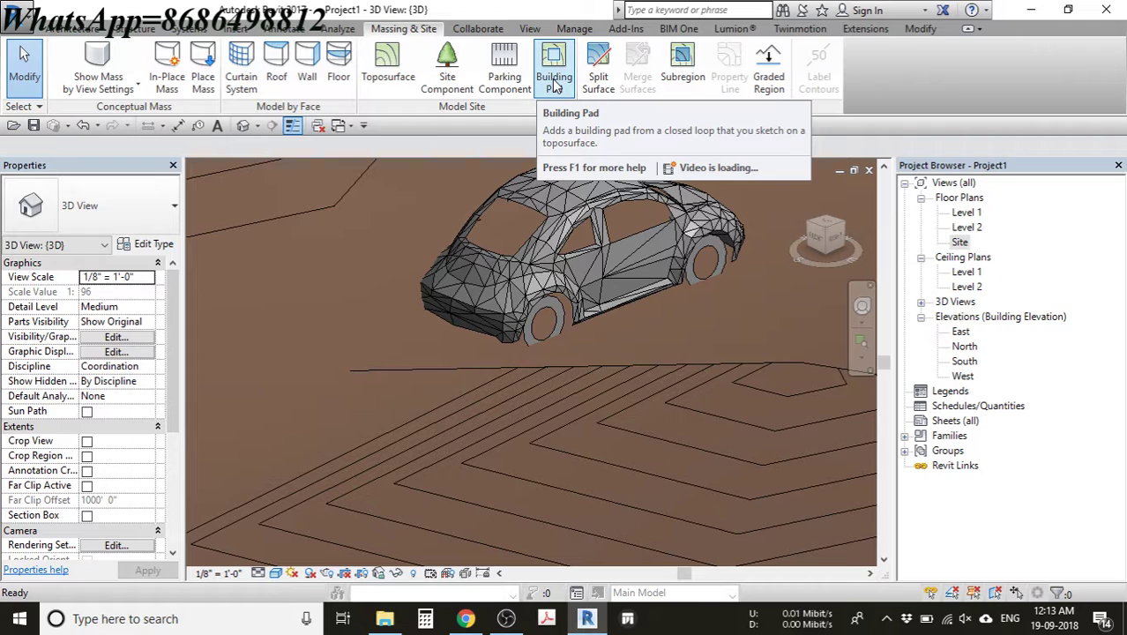
- Create a building pad on Level 1 with a rectangular boundary of about 70' by 46' across the middle of the toposurface
{"action": "left_click", "coordinate": [553, 81]}
{"action": "scroll", "coordinate": [610, 263], "scroll_direction": "down", "scroll_amount": 5}
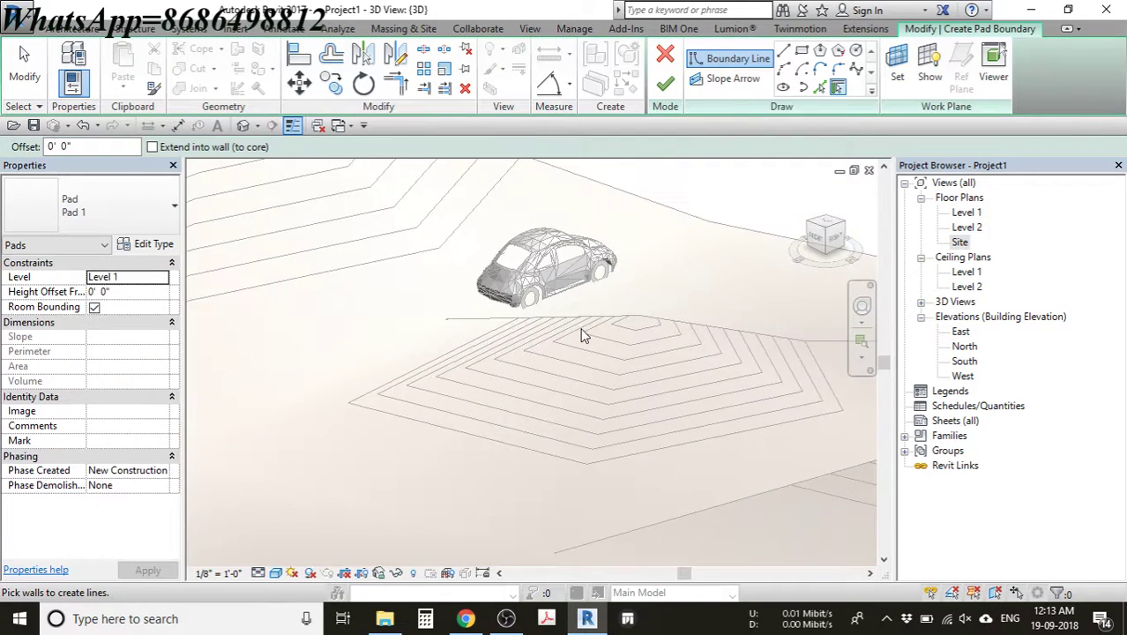
{"action": "scroll", "coordinate": [495, 243], "scroll_direction": "down", "scroll_amount": 2}
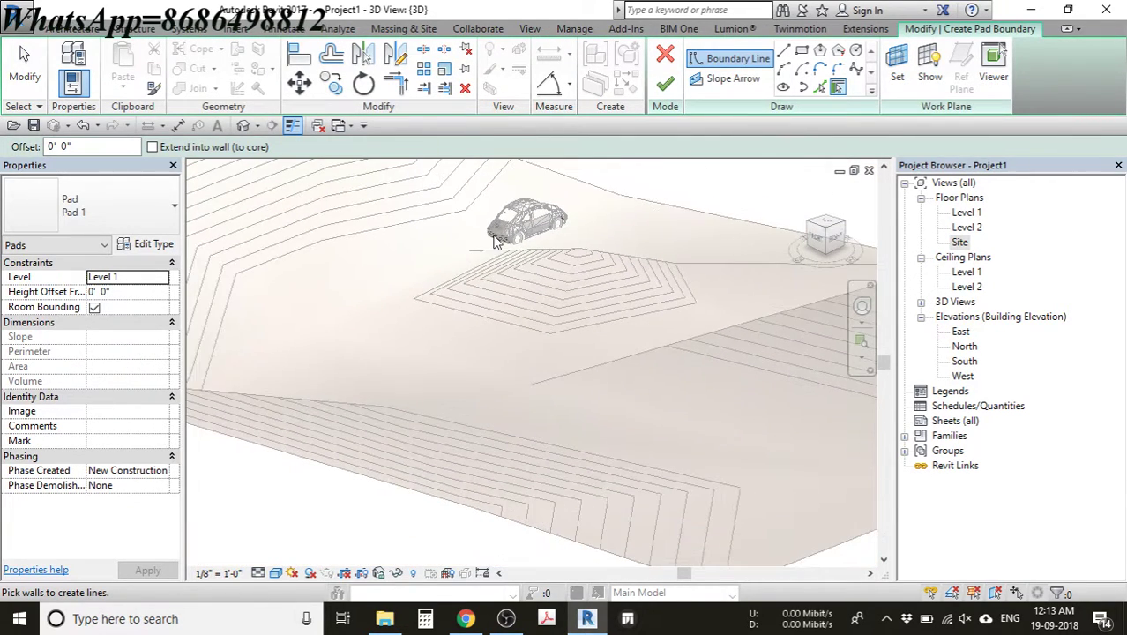
{"action": "scroll", "coordinate": [519, 230], "scroll_direction": "up", "scroll_amount": 2}
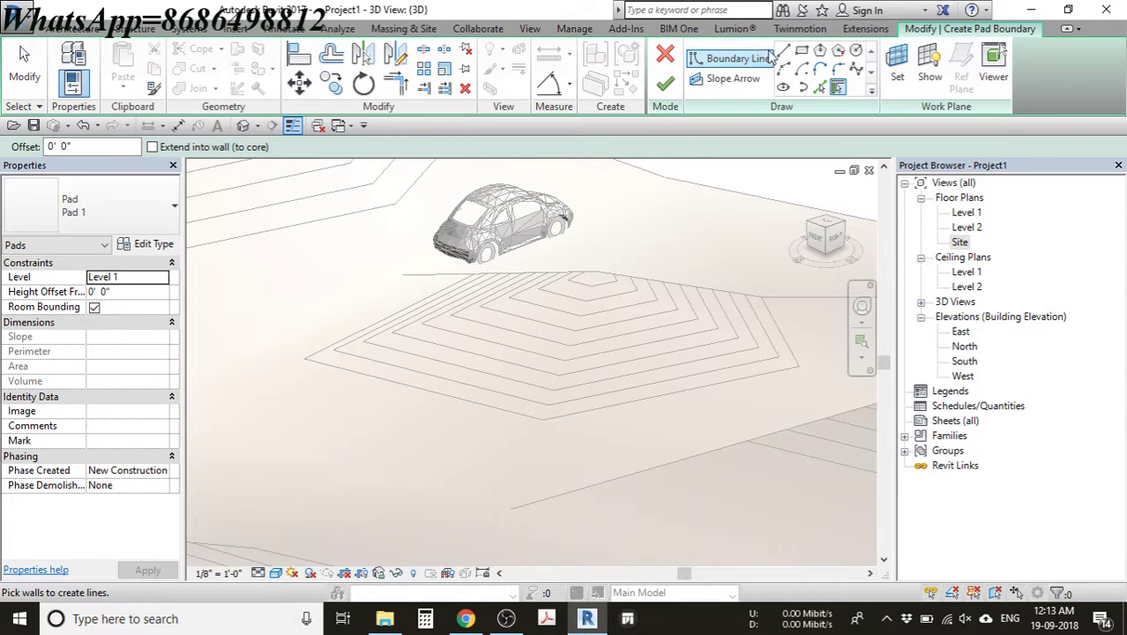
{"action": "left_click", "coordinate": [802, 52]}
{"action": "scroll", "coordinate": [500, 221], "scroll_direction": "down", "scroll_amount": 3}
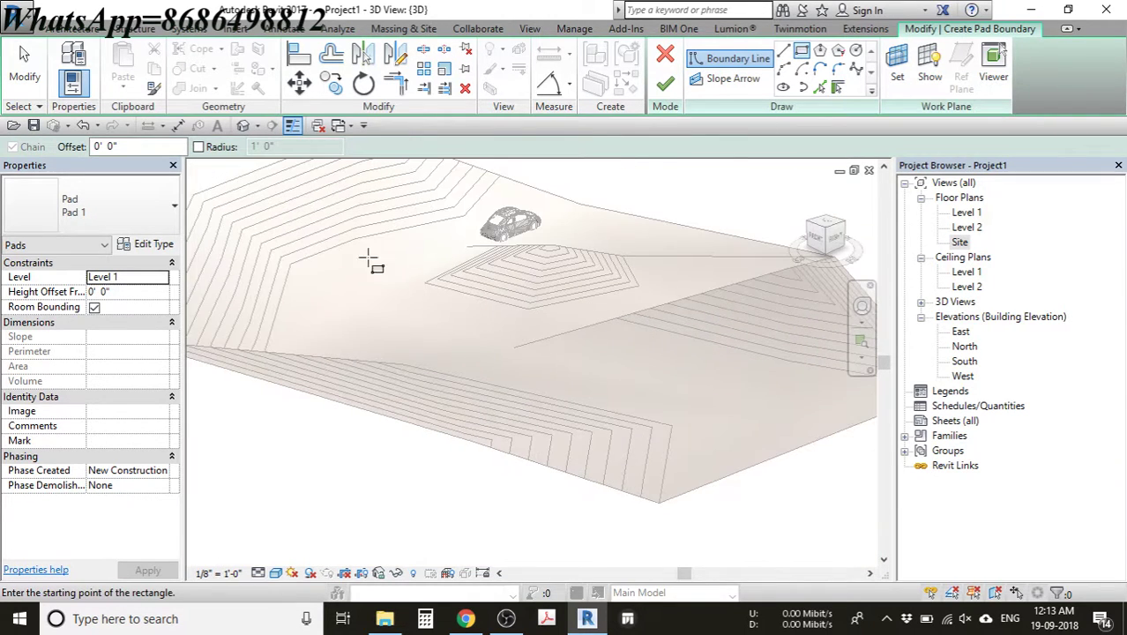
{"action": "left_click", "coordinate": [261, 300]}
{"action": "left_click", "coordinate": [710, 336]}
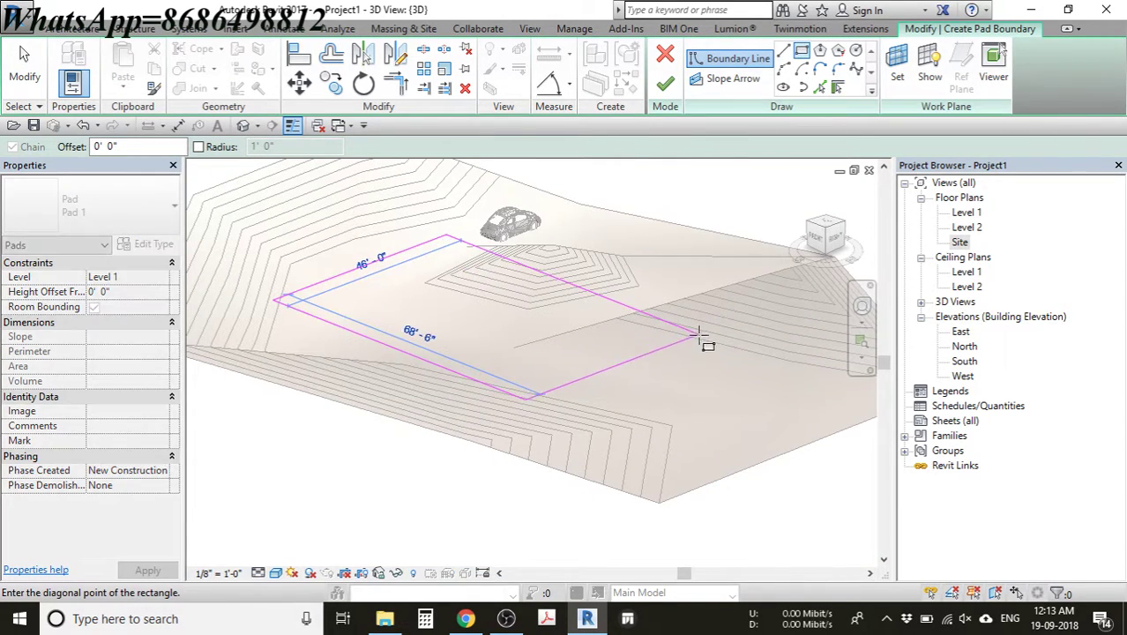
{"action": "key", "text": "Escape"}
{"action": "key", "text": "Escape"}
{"action": "middle_click_drag", "start_coordinate": [711, 336], "coordinate": [678, 255], "text": "shift"}
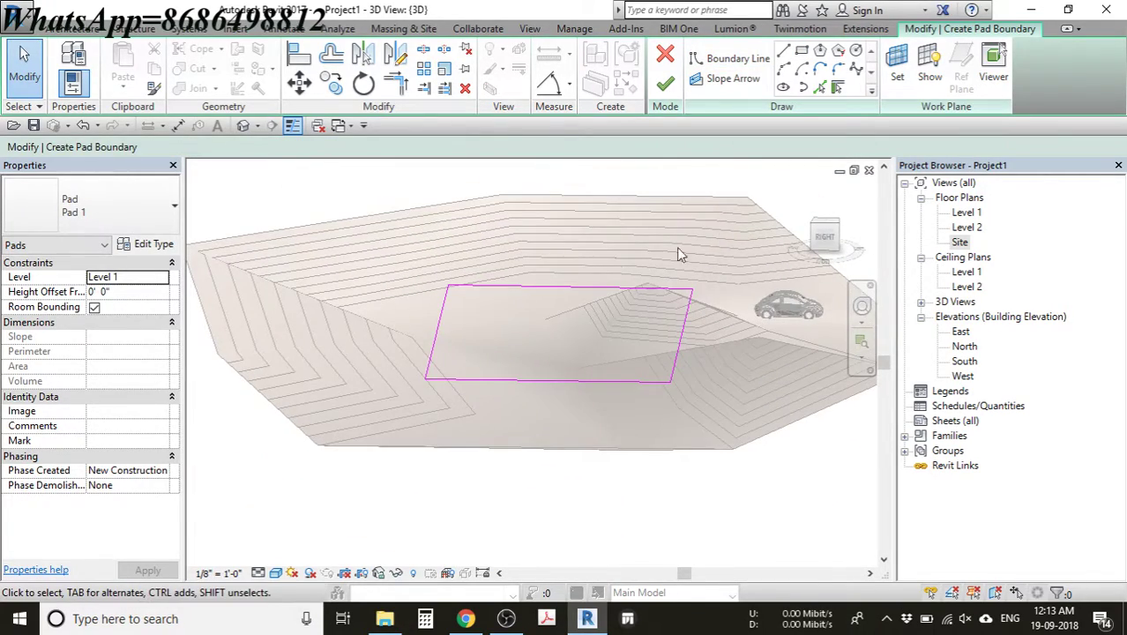
{"action": "left_click", "coordinate": [665, 88]}
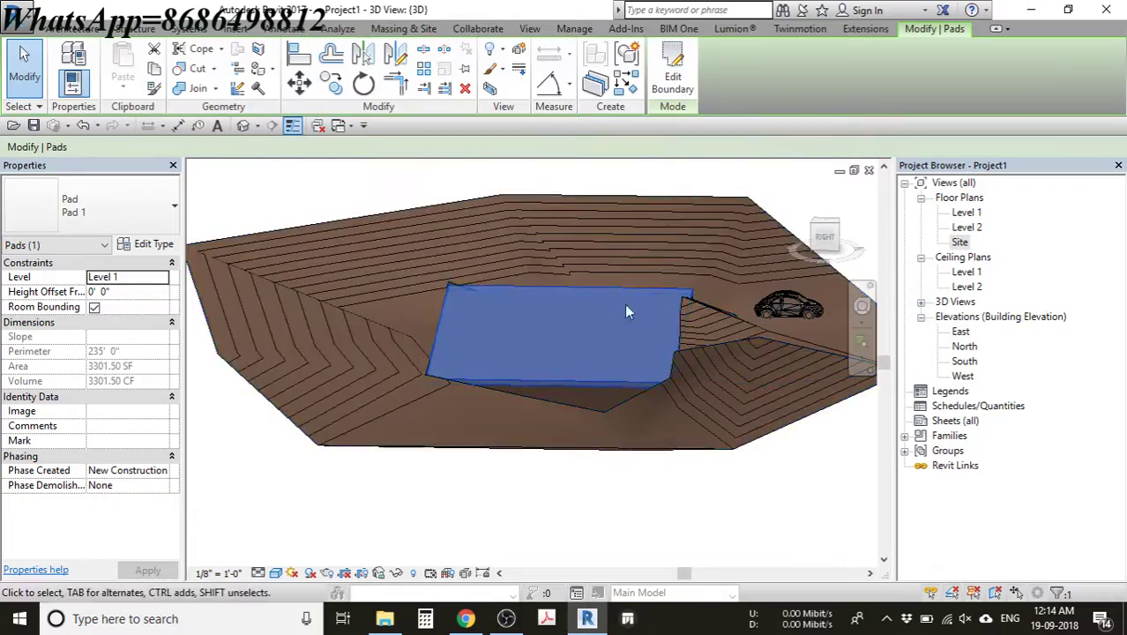
- Examine from several angles how the building pad cuts into and projects over the surrounding terrain
{"action": "mouse_move", "coordinate": [652, 327]}
{"action": "middle_mouse_down", "text": "shift"}
{"action": "mouse_move", "coordinate": [611, 339]}
{"action": "mouse_move", "coordinate": [591, 325]}
{"action": "mouse_move", "coordinate": [372, 297]}
{"action": "mouse_move", "coordinate": [769, 311]}
{"action": "mouse_move", "coordinate": [674, 321]}
{"action": "middle_mouse_up", "text": "shift"}
{"action": "scroll", "coordinate": [723, 388], "scroll_direction": "up", "scroll_amount": 5}
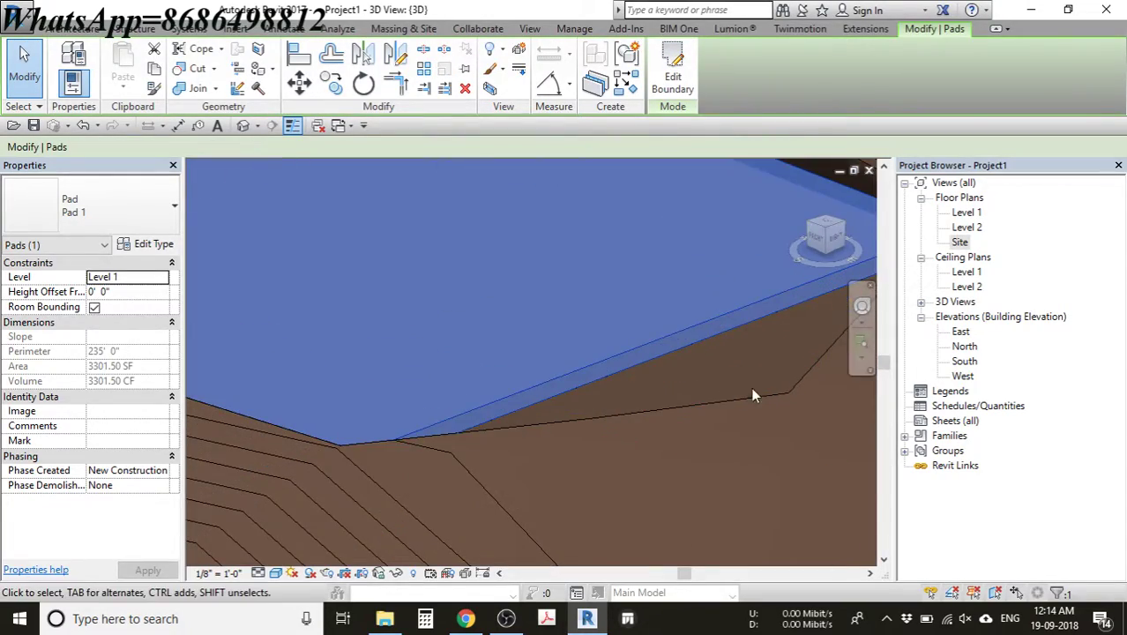
{"action": "scroll", "coordinate": [561, 322], "scroll_direction": "down", "scroll_amount": 4}
{"action": "middle_click_drag", "start_coordinate": [560, 322], "coordinate": [760, 384], "text": "shift"}
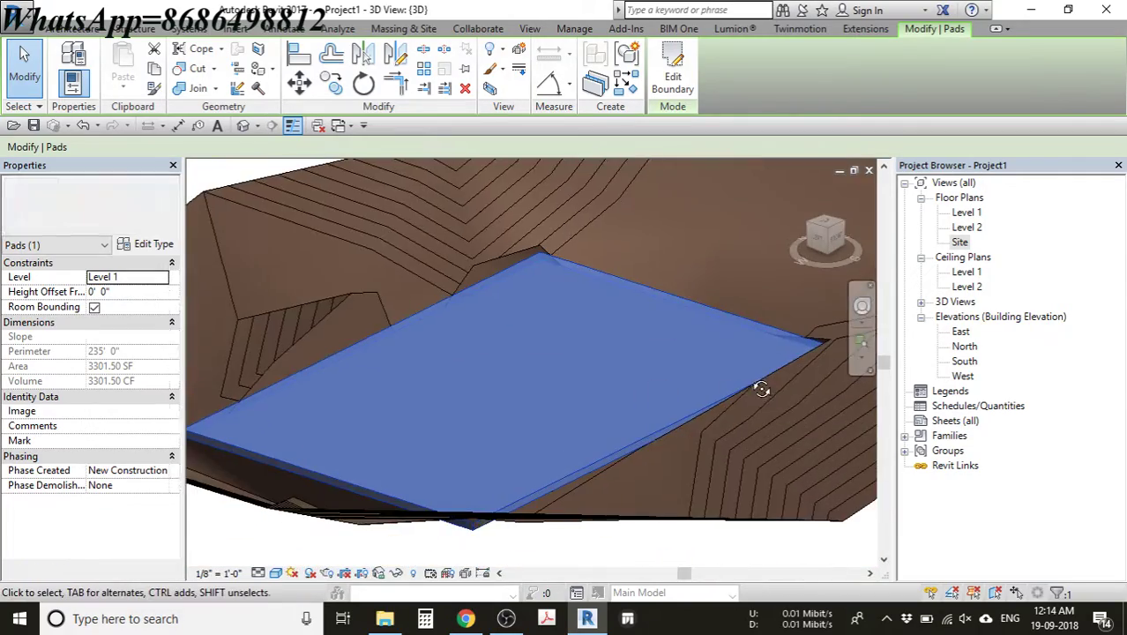
{"action": "scroll", "coordinate": [420, 351], "scroll_direction": "up", "scroll_amount": 5}
{"action": "scroll", "coordinate": [310, 317], "scroll_direction": "down", "scroll_amount": 4}
{"action": "middle_click_drag", "start_coordinate": [310, 316], "coordinate": [592, 402], "text": "shift"}
{"action": "scroll", "coordinate": [591, 402], "scroll_direction": "down", "scroll_amount": 3}
{"action": "middle_click_drag", "start_coordinate": [679, 365], "coordinate": [648, 407], "text": "shift"}
{"action": "key", "text": "Escape"}
- Place three 9' x 18' - 90 deg parking spaces side by side on the building pad, beginning at the corner nearest the car
{"action": "scroll", "coordinate": [556, 223], "scroll_direction": "up", "scroll_amount": 6}
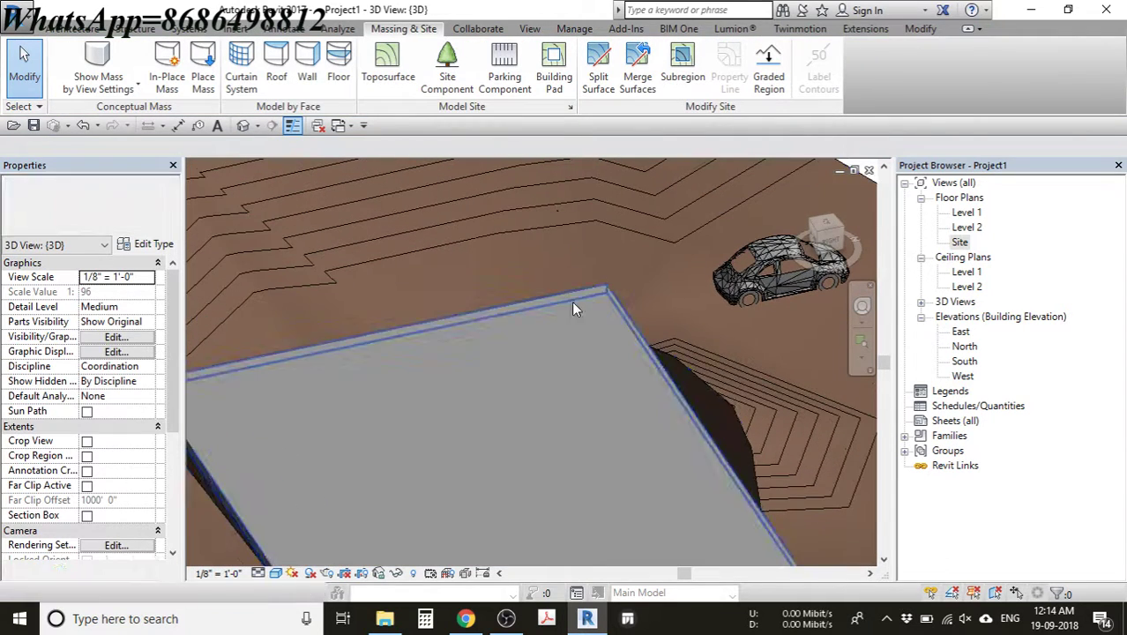
{"action": "left_click", "coordinate": [509, 72]}
{"action": "scroll", "coordinate": [582, 318], "scroll_direction": "up", "scroll_amount": 2}
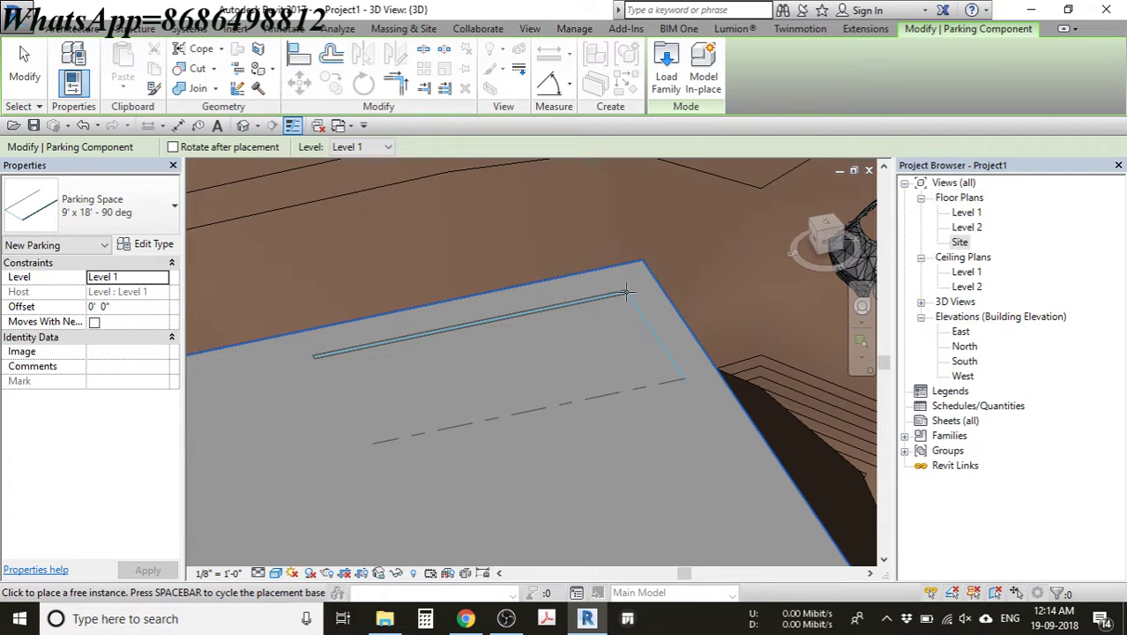
{"action": "left_click", "coordinate": [625, 291]}
{"action": "middle_click_drag", "start_coordinate": [661, 456], "coordinate": [609, 365]}
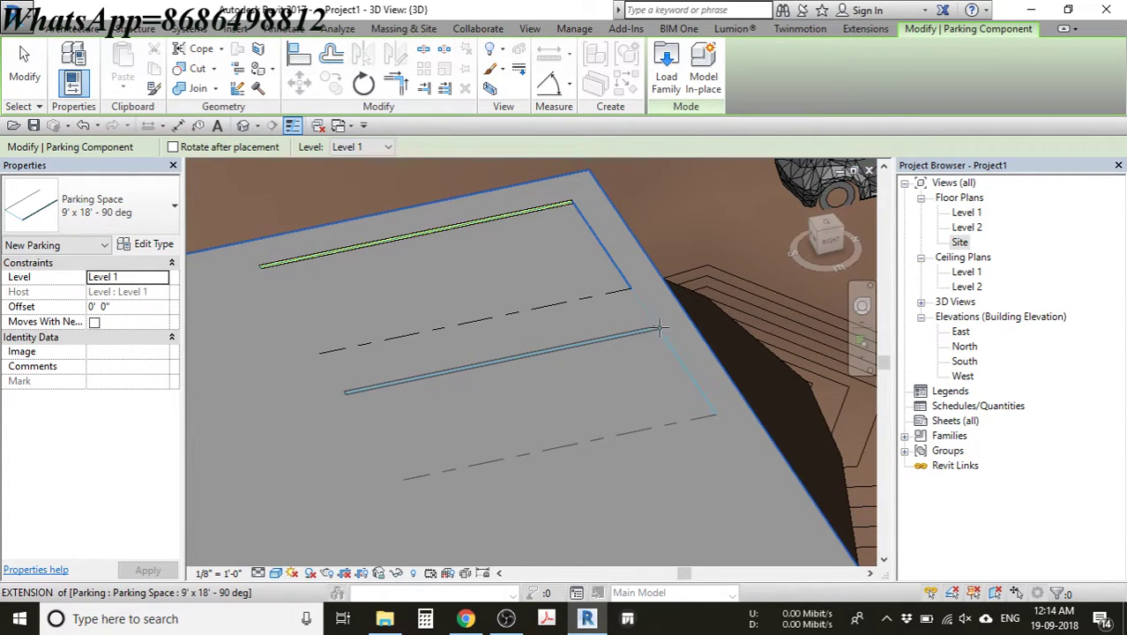
{"action": "left_click", "coordinate": [658, 326]}
{"action": "middle_click_drag", "start_coordinate": [658, 326], "coordinate": [609, 238]}
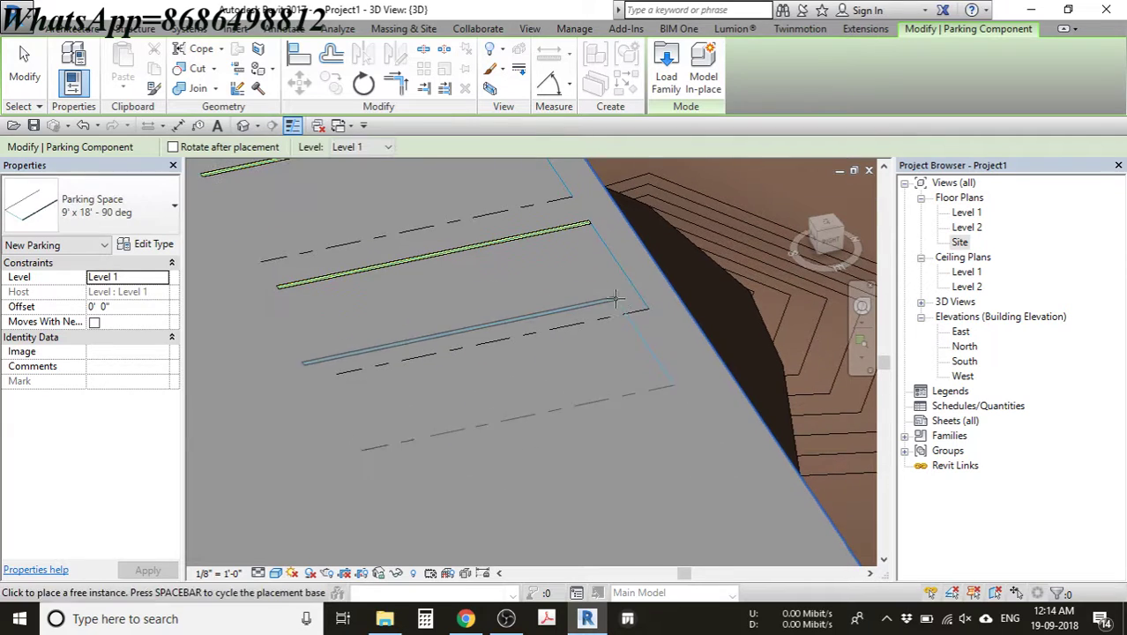
{"action": "left_click", "coordinate": [668, 346]}
{"action": "key", "text": "Escape"}
- Move the M_RPC Beetle car from the terrain into the first parking space at the pad's corner
{"action": "scroll", "coordinate": [672, 369], "scroll_direction": "down", "scroll_amount": 2}
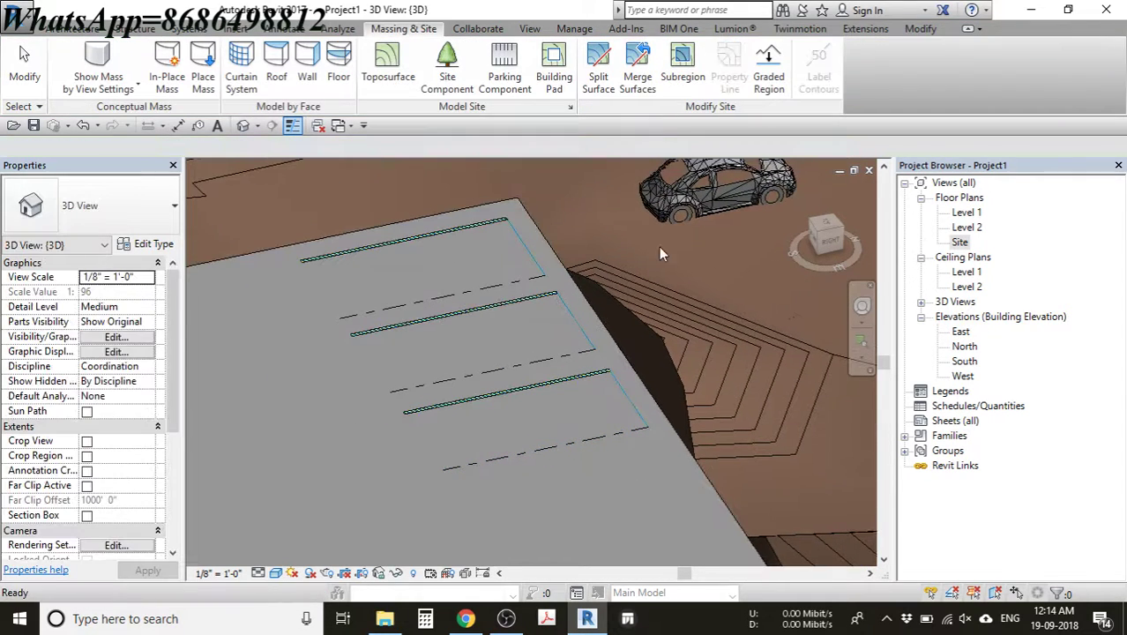
{"action": "left_click", "coordinate": [657, 231]}
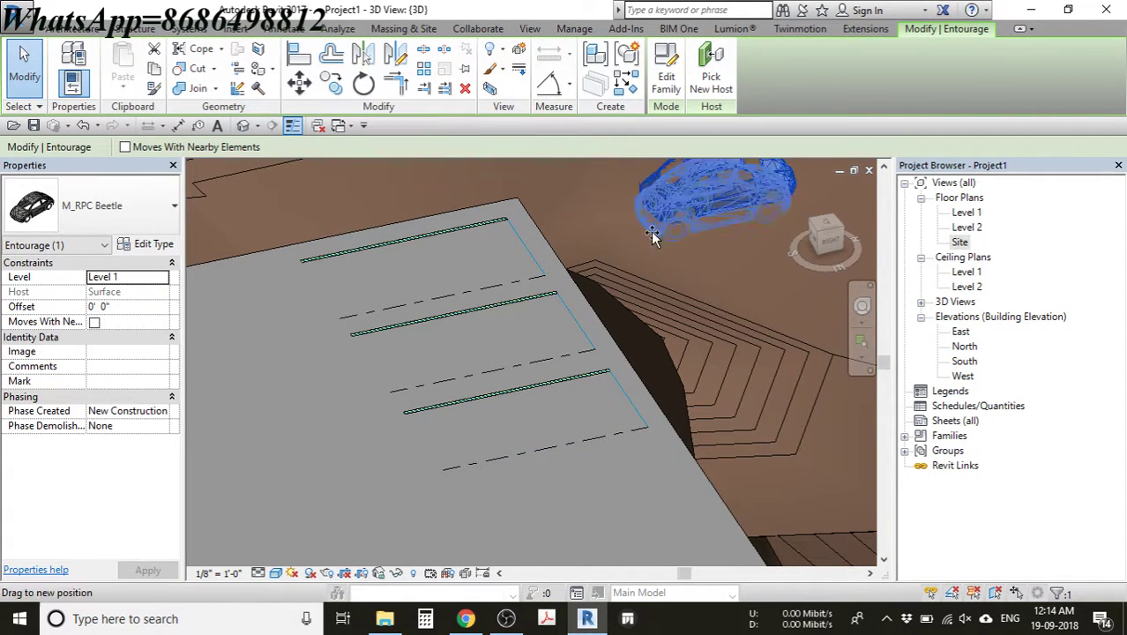
{"action": "left_click_drag", "start_coordinate": [652, 233], "coordinate": [416, 269]}
{"action": "key", "text": "Escape"}
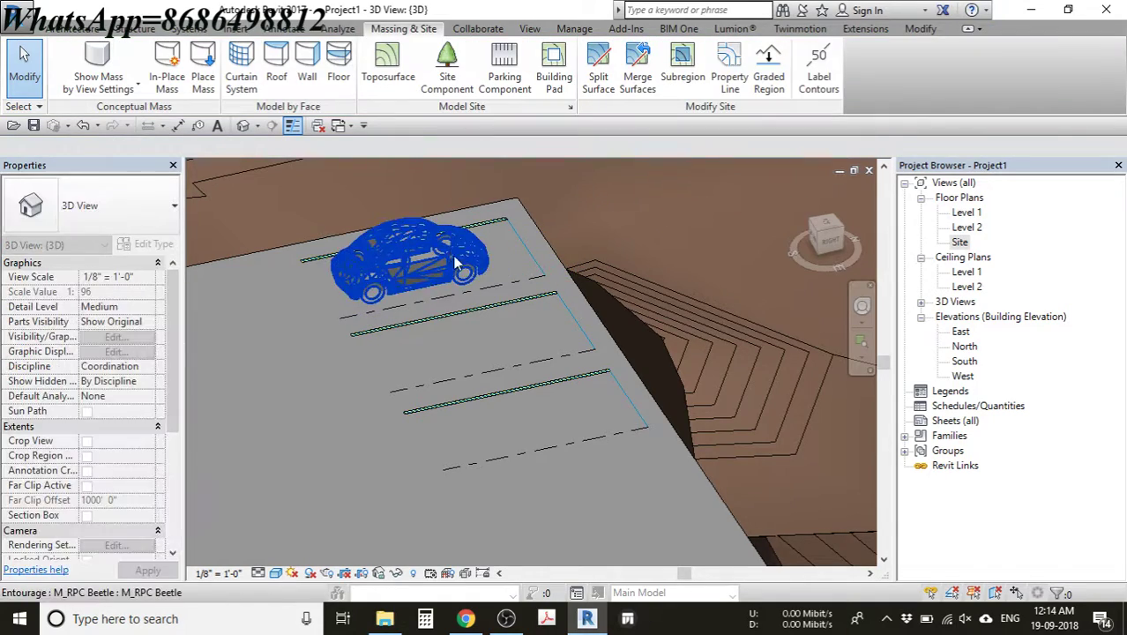
- Rehost the parked M_RPC Beetle car from the toposurface to the building pad
{"action": "middle_click_drag", "start_coordinate": [456, 263], "coordinate": [492, 333], "text": "shift"}
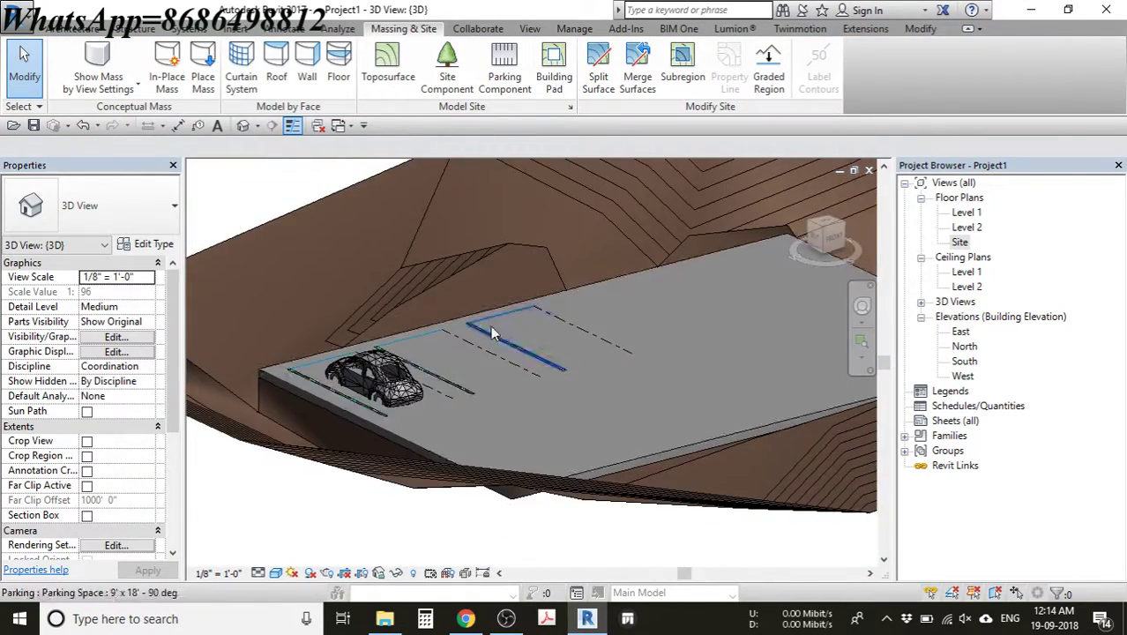
{"action": "scroll", "coordinate": [492, 333], "scroll_direction": "up", "scroll_amount": 3}
{"action": "middle_click_drag", "start_coordinate": [423, 392], "coordinate": [630, 320], "text": "shift"}
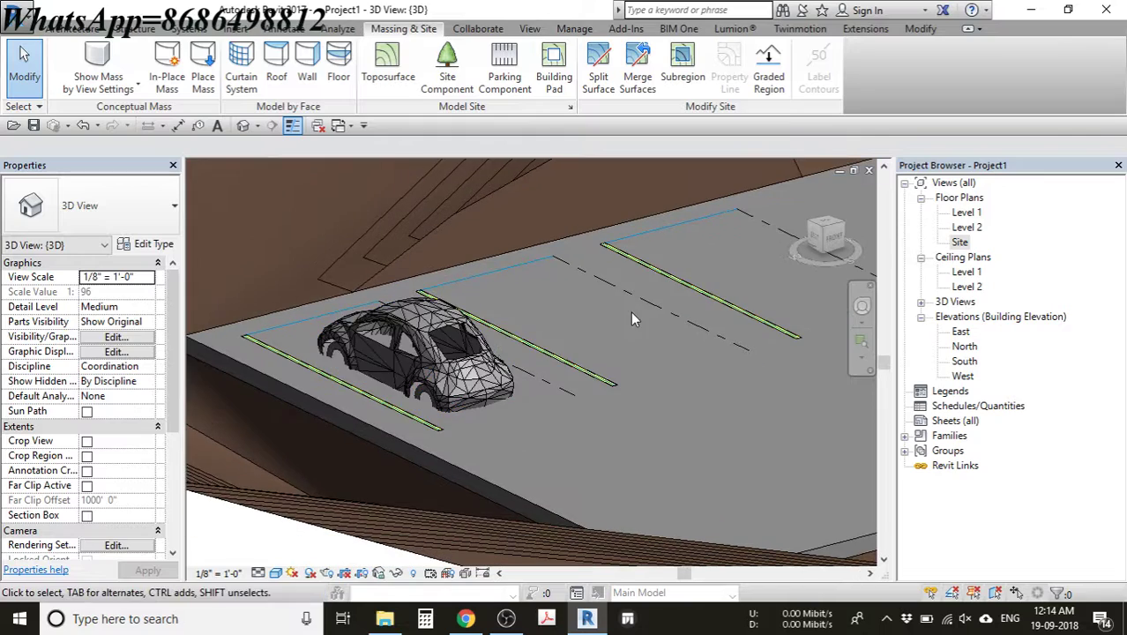
{"action": "left_click", "coordinate": [430, 342]}
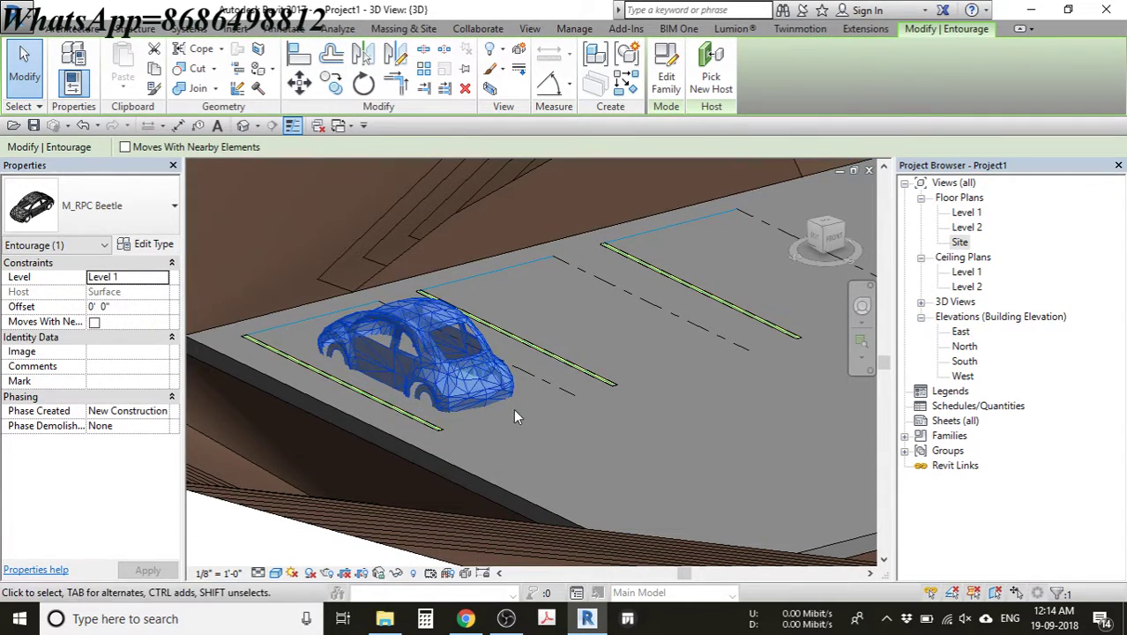
{"action": "middle_click_drag", "start_coordinate": [515, 416], "coordinate": [435, 408]}
{"action": "scroll", "coordinate": [383, 403], "scroll_direction": "up", "scroll_amount": 4}
{"action": "key", "text": "Escape"}
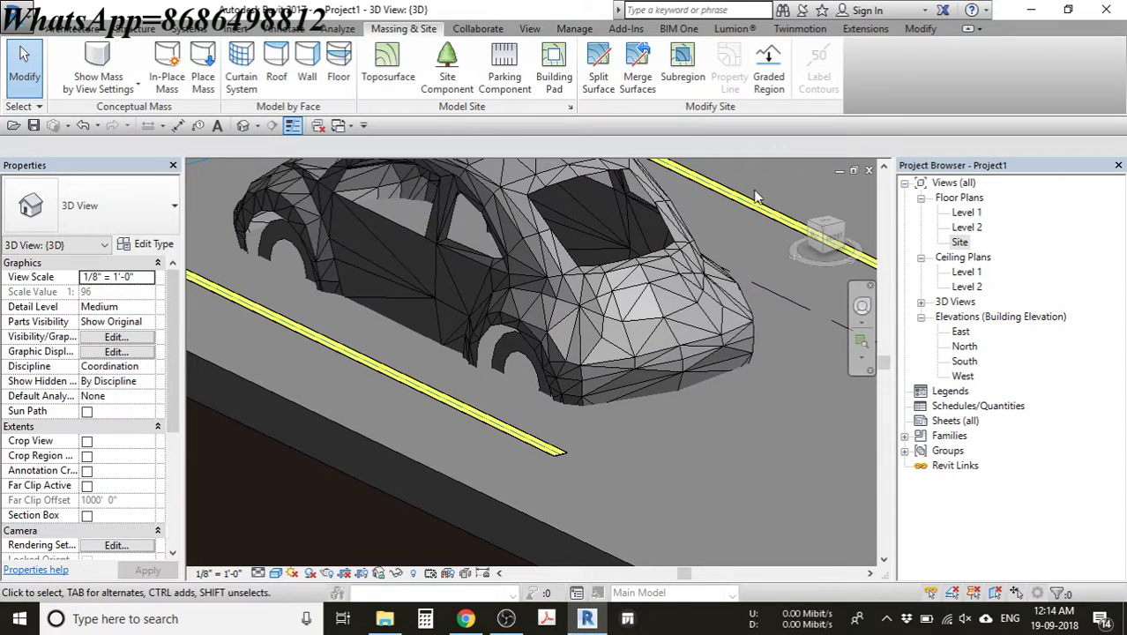
{"action": "left_click", "coordinate": [567, 272]}
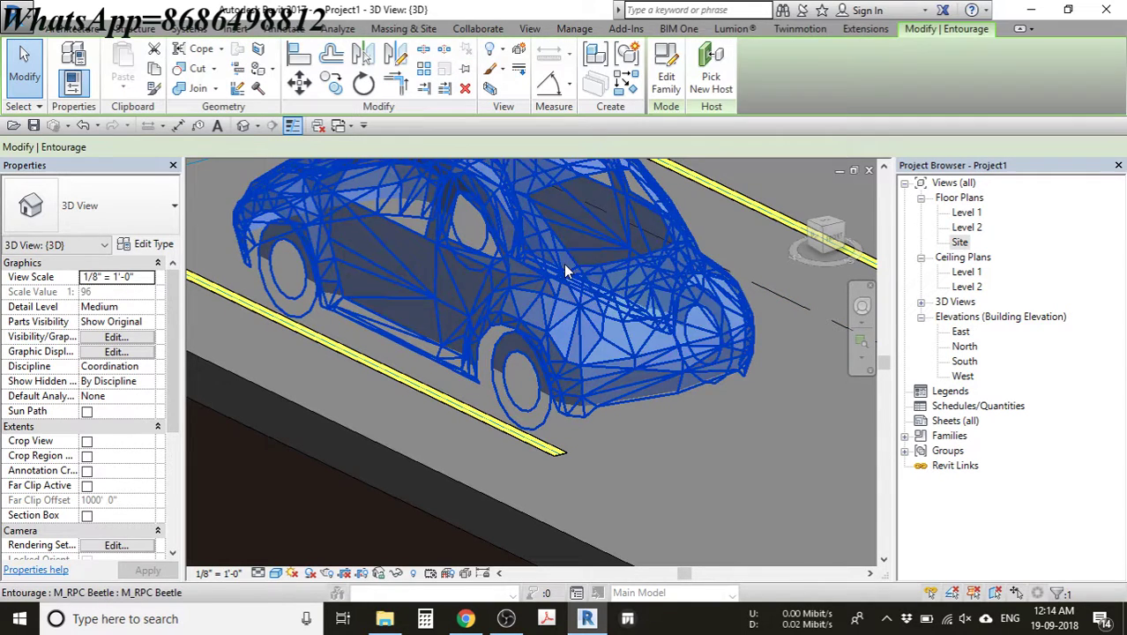
{"action": "left_click", "coordinate": [716, 89]}
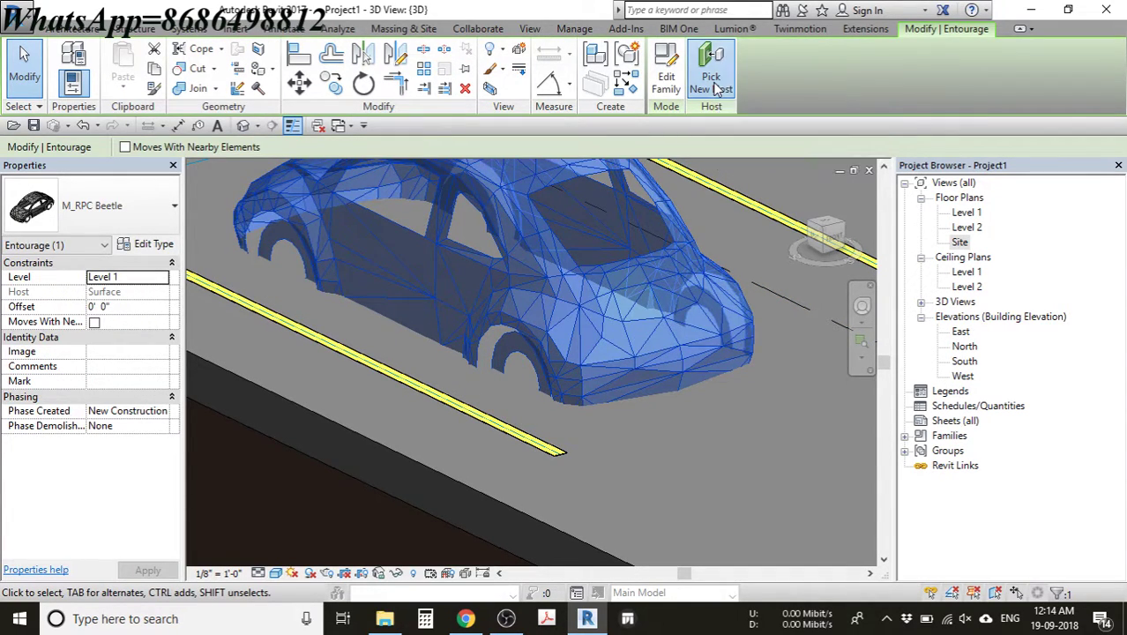
{"action": "left_click", "coordinate": [534, 520]}
{"action": "key", "text": "Escape"}
- Set the 3D view's visual style to Realistic for a closer look at the parked car
{"action": "middle_click_drag", "start_coordinate": [578, 393], "coordinate": [554, 380], "text": "shift"}
{"action": "left_click", "coordinate": [605, 322]}
{"action": "key", "text": "Escape"}
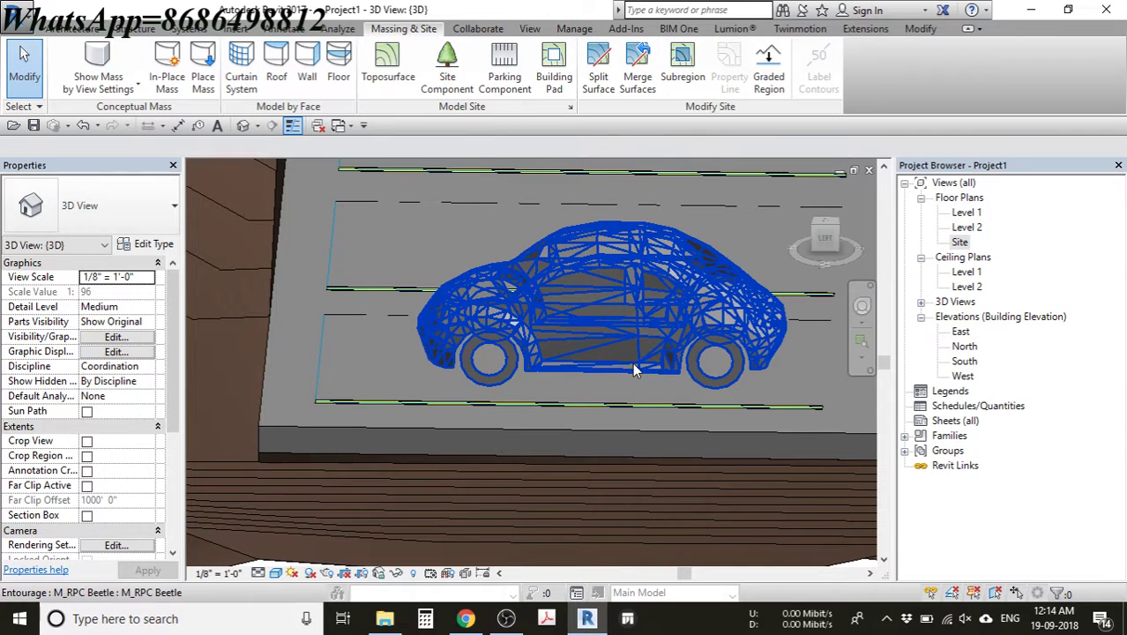
{"action": "middle_click_drag", "start_coordinate": [637, 398], "coordinate": [635, 408], "text": "shift"}
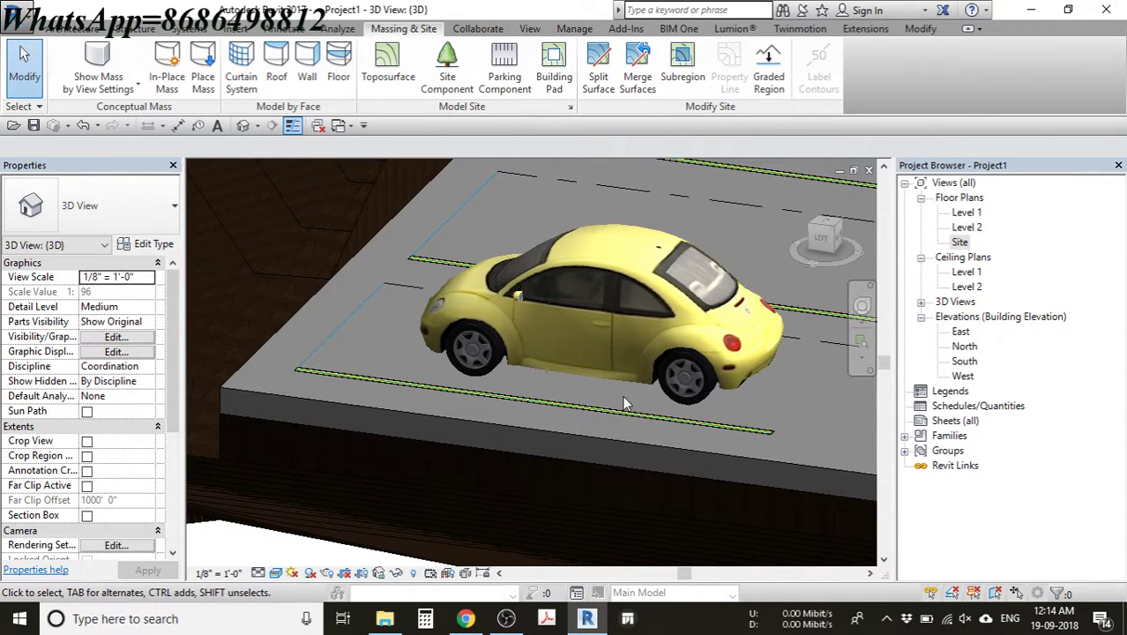
{"action": "left_click", "coordinate": [277, 574]}
- Copy the M_RPC Beetle car into the second and third parking spaces
{"action": "middle_click_drag", "start_coordinate": [731, 255], "coordinate": [550, 297], "text": "shift"}
{"action": "left_click", "coordinate": [522, 334]}
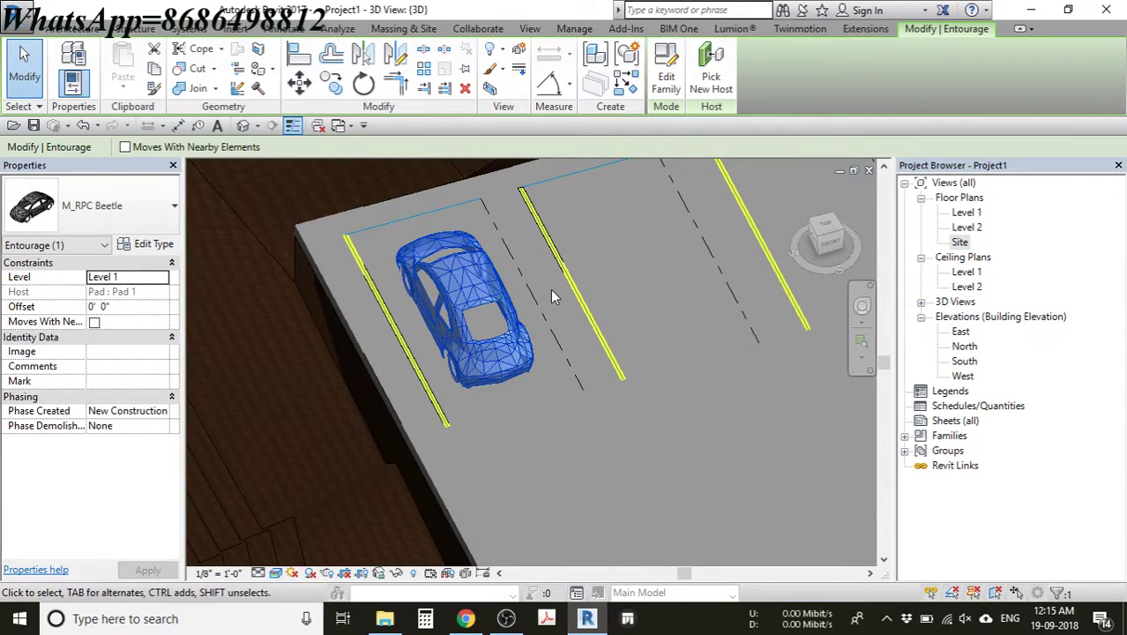
{"action": "key", "text": "c"}
{"action": "key", "text": "o"}
{"action": "left_click", "coordinate": [481, 323]}
{"action": "left_click", "coordinate": [642, 260]}
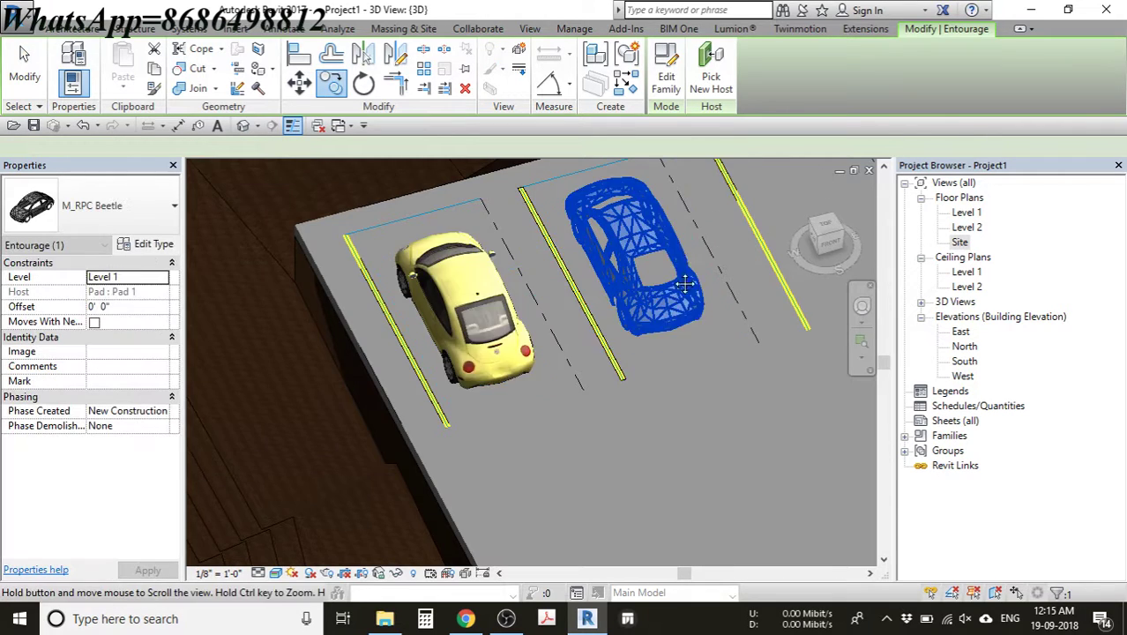
{"action": "middle_click_drag", "start_coordinate": [642, 260], "coordinate": [493, 341]}
{"action": "key", "text": "r"}
{"action": "key", "text": "o"}
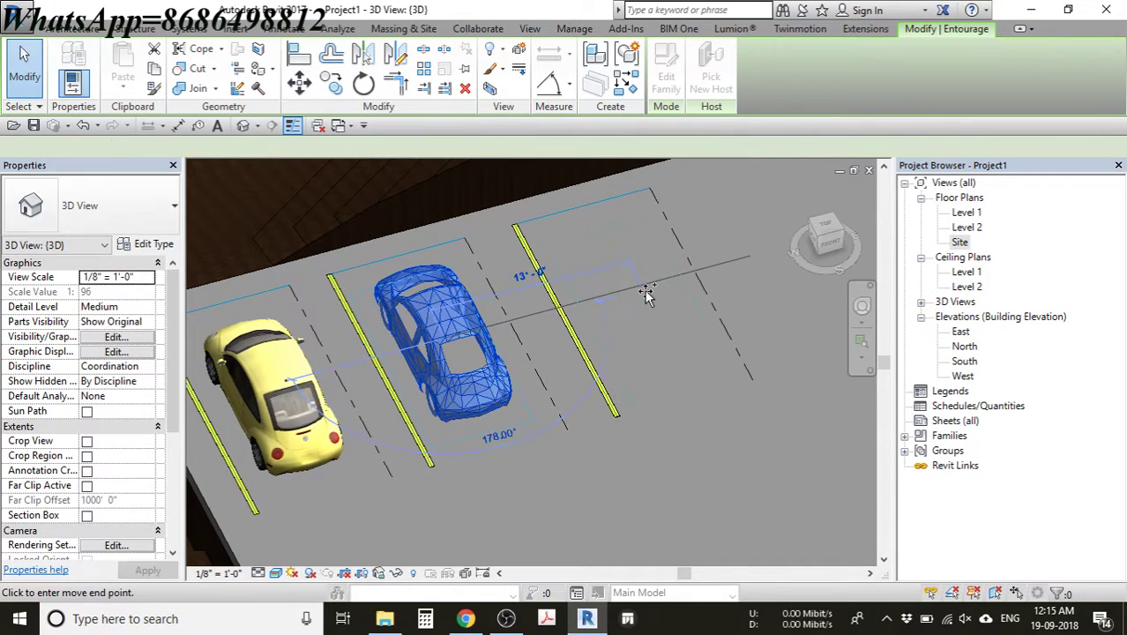
{"action": "key", "text": "Escape"}
- Draw a rectangle of Generic - 8" architectural walls, about 24' by 15' 6", on the empty pad area from the top view
{"action": "scroll", "coordinate": [544, 295], "scroll_direction": "down", "scroll_amount": 5}
{"action": "middle_click_drag", "start_coordinate": [544, 296], "coordinate": [717, 369], "text": "shift"}
{"action": "scroll", "coordinate": [594, 343], "scroll_direction": "up", "scroll_amount": 2}
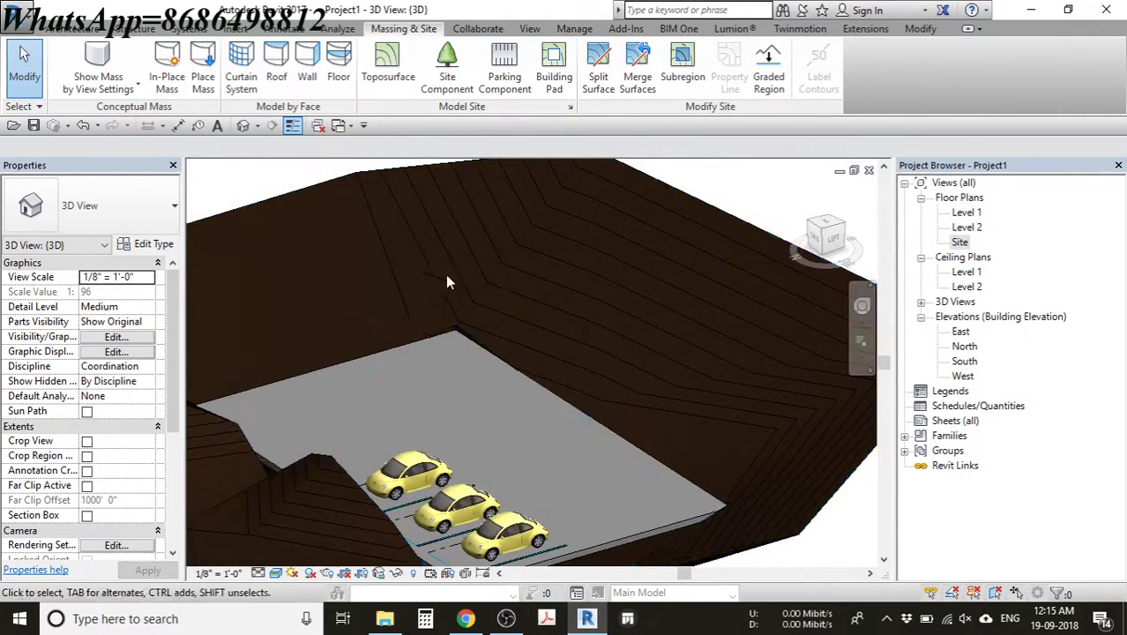
{"action": "middle_click_drag", "start_coordinate": [446, 274], "coordinate": [682, 404]}
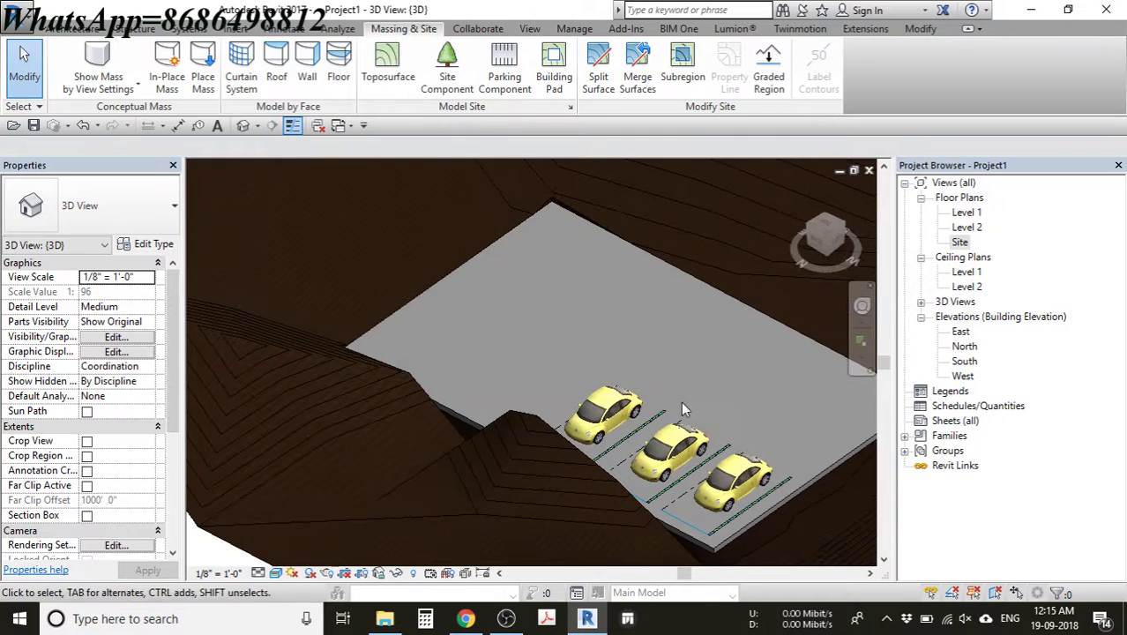
{"action": "left_click", "coordinate": [92, 28]}
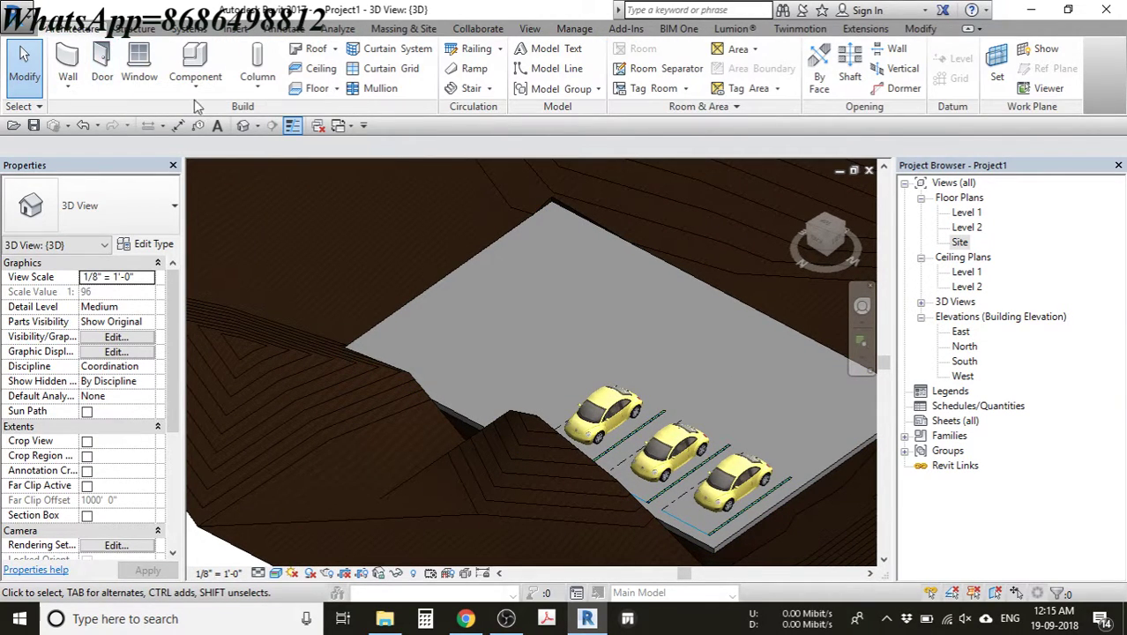
{"action": "left_click", "coordinate": [68, 89]}
{"action": "left_click", "coordinate": [106, 114]}
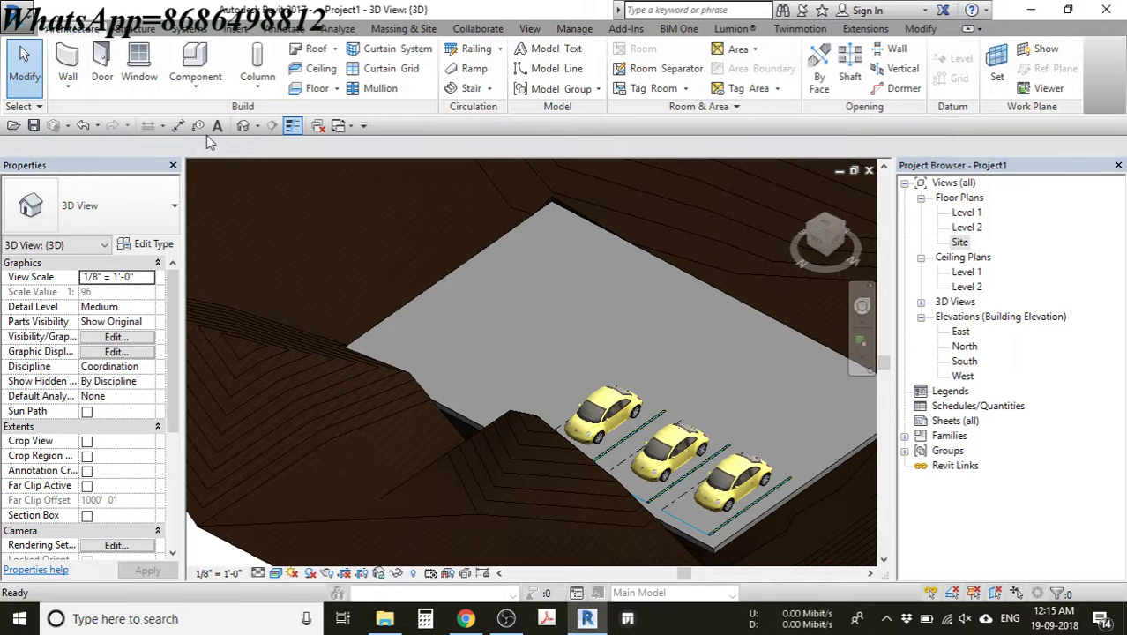
{"action": "middle_click_drag", "start_coordinate": [371, 283], "coordinate": [624, 286], "text": "shift"}
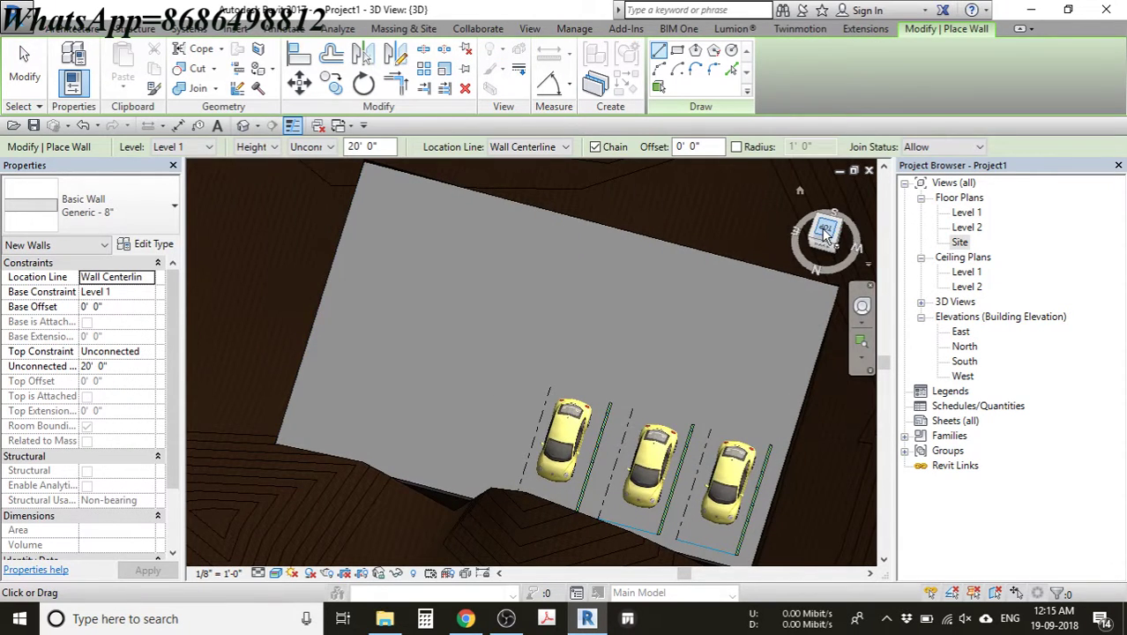
{"action": "left_click", "coordinate": [825, 231]}
{"action": "left_click", "coordinate": [677, 51]}
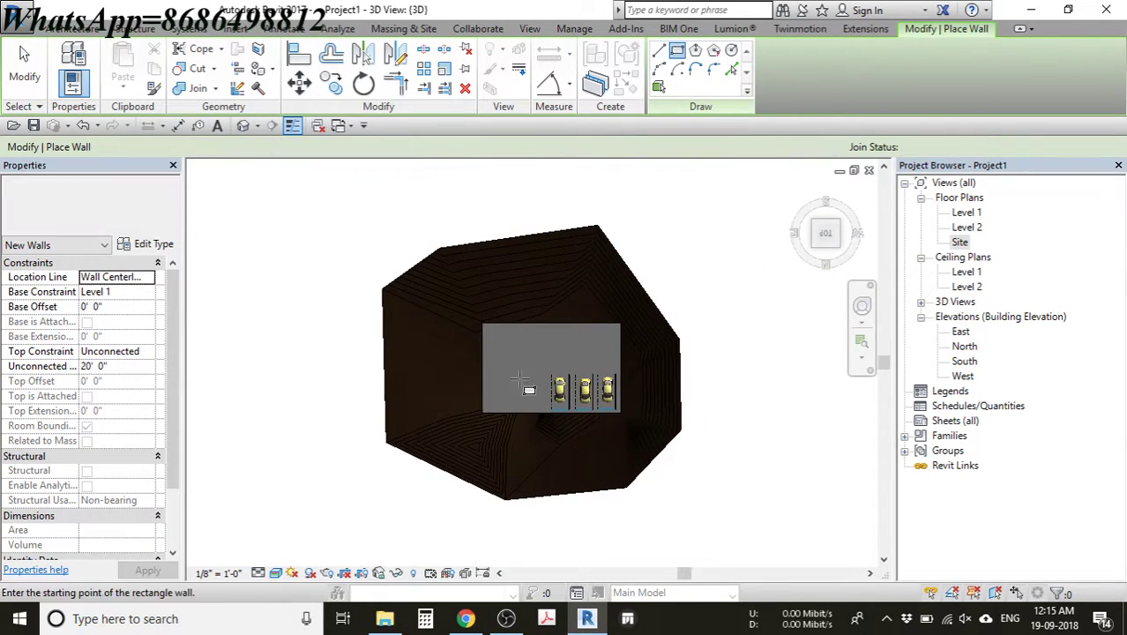
{"action": "scroll", "coordinate": [520, 380], "scroll_direction": "up", "scroll_amount": 5}
{"action": "left_click", "coordinate": [481, 275]}
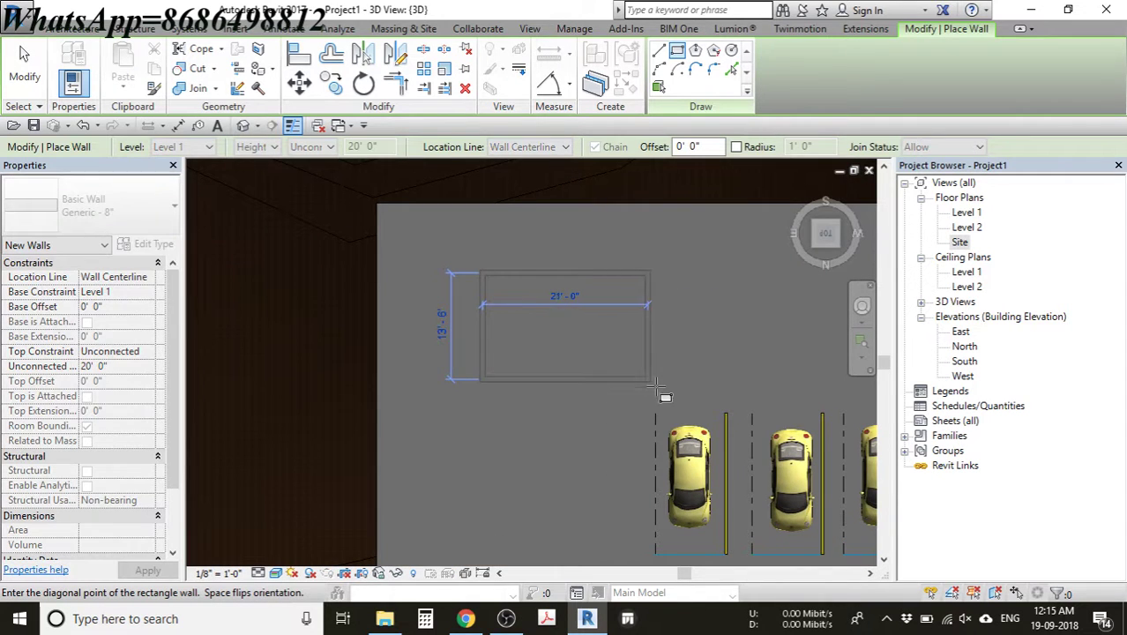
{"action": "left_click", "coordinate": [673, 396]}
{"action": "key", "text": "Escape"}
{"action": "key", "text": "Escape"}
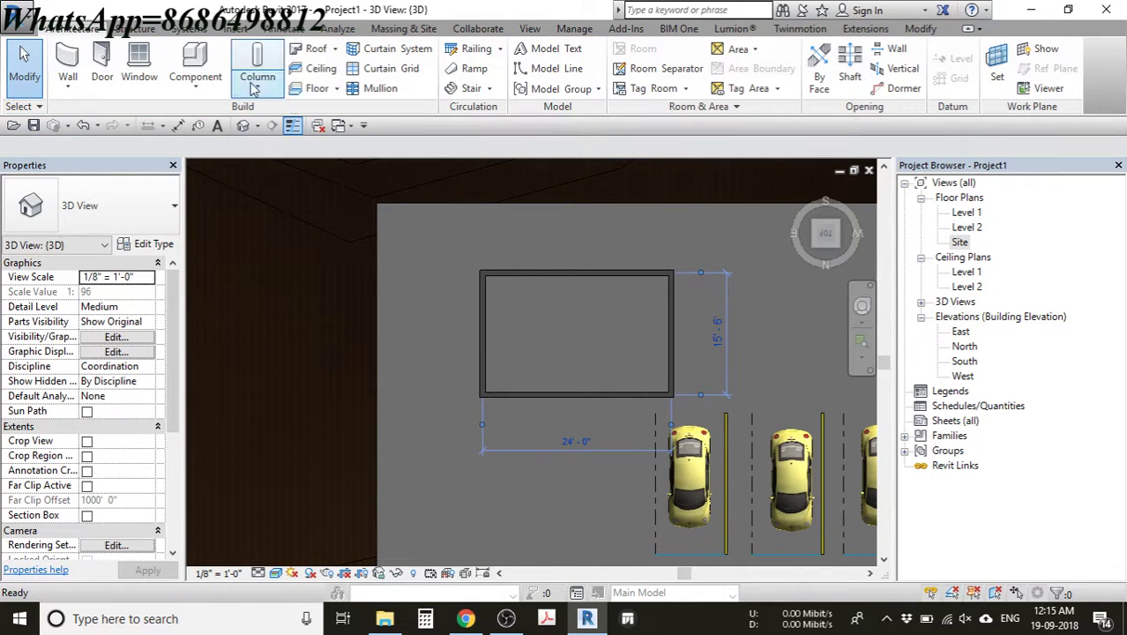
- Create a Generic - 12" hip roof on Level 2 from a rectangle extending about 2' 6" to 3' beyond the walls, leaving the walls unattached
{"action": "left_click", "coordinate": [311, 50]}
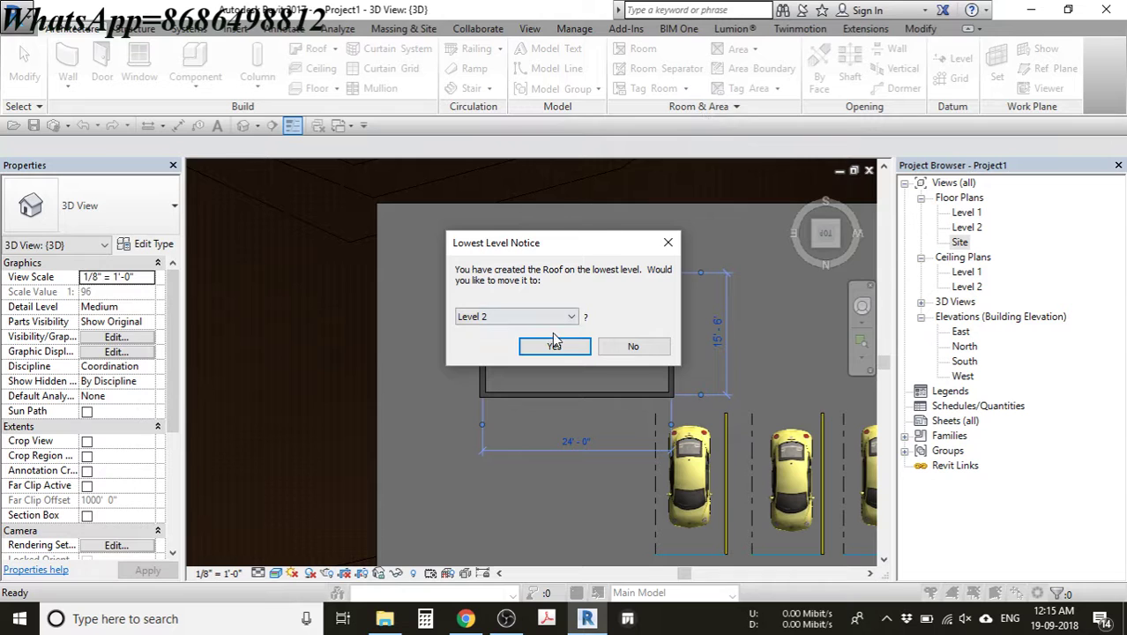
{"action": "left_click", "coordinate": [553, 344]}
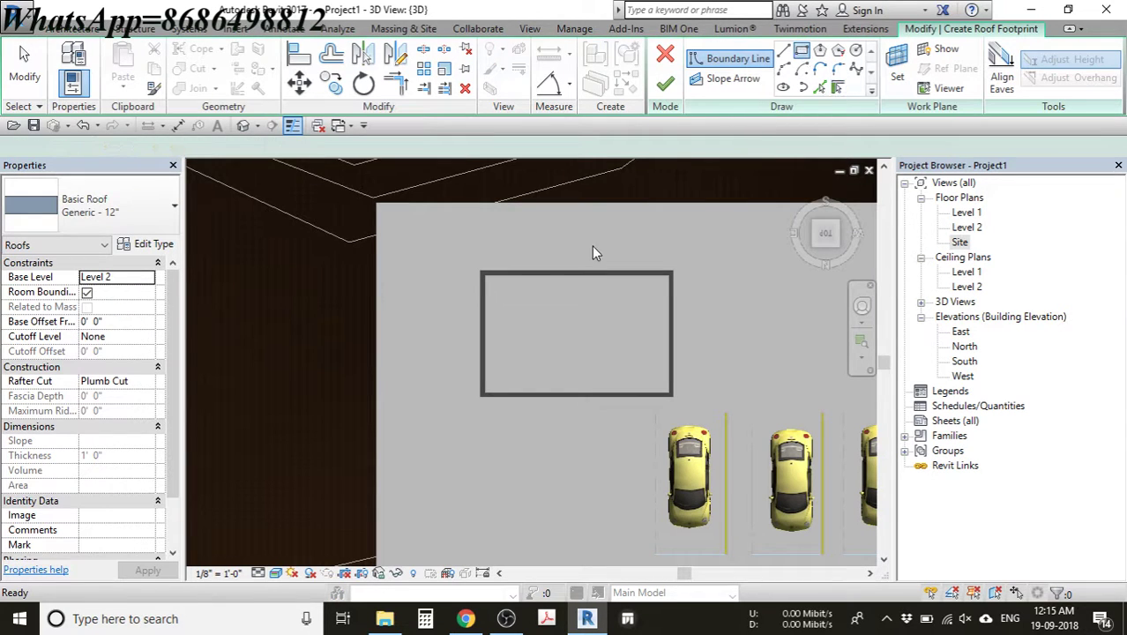
{"action": "left_click", "coordinate": [694, 410]}
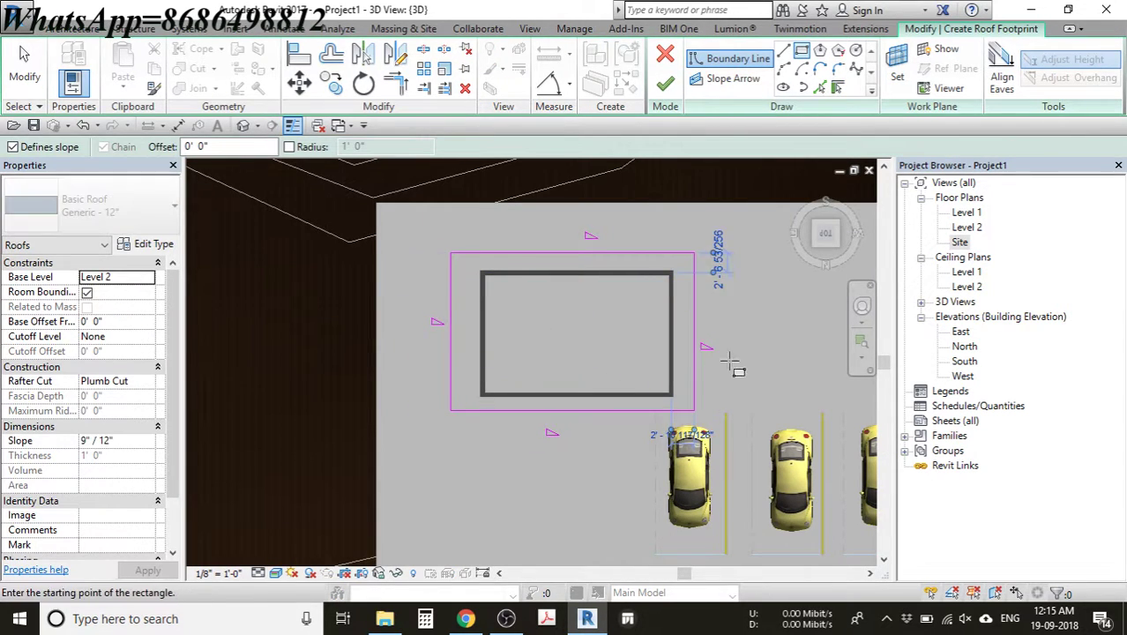
{"action": "left_click", "coordinate": [665, 82]}
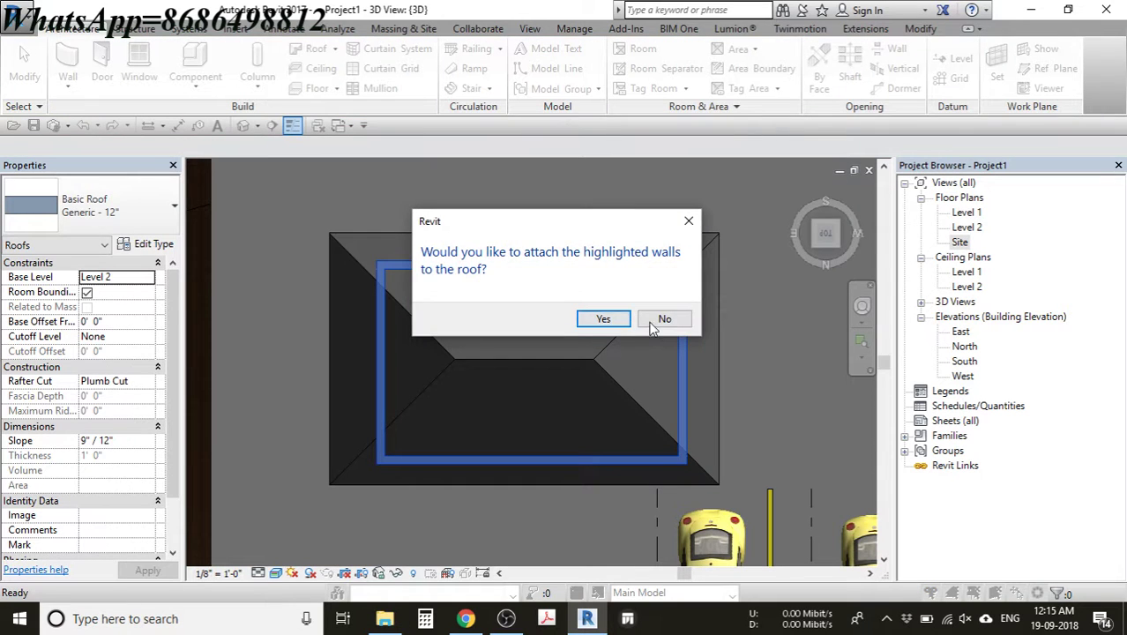
{"action": "left_click", "coordinate": [663, 319]}
{"action": "scroll", "coordinate": [522, 284], "scroll_direction": "down", "scroll_amount": 2}
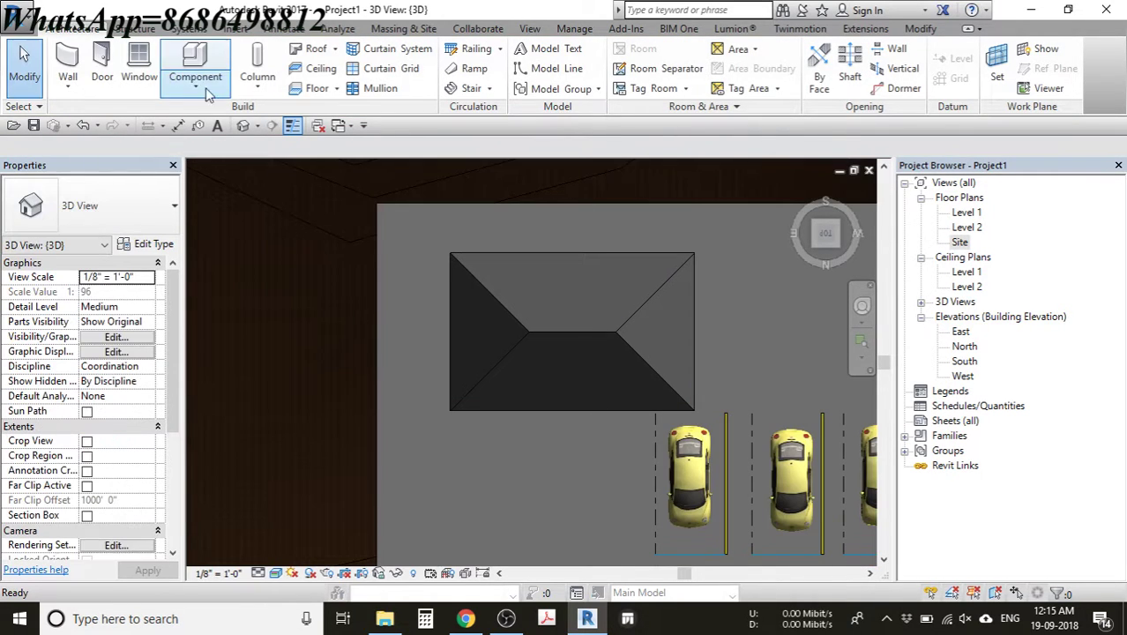
- Place two Single-Flush 36" x 84" doors in the Level 1 plan, one in the wall facing the cars and one in the adjacent short wall
{"action": "left_click", "coordinate": [102, 71]}
{"action": "double_click", "coordinate": [967, 213]}
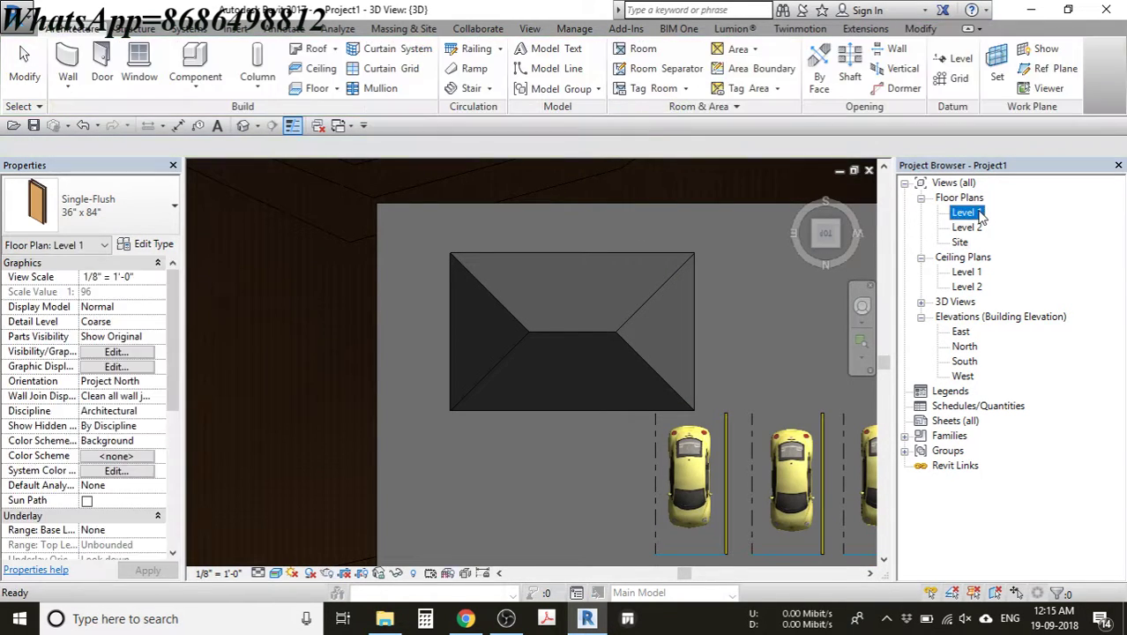
{"action": "scroll", "coordinate": [465, 332], "scroll_direction": "up", "scroll_amount": 5}
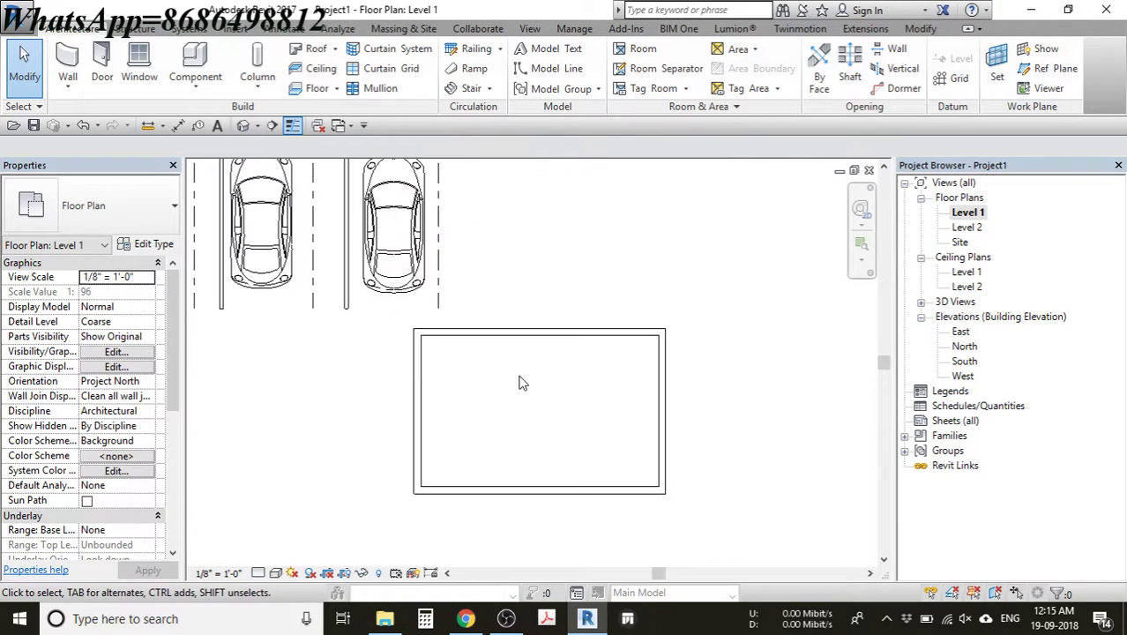
{"action": "left_click", "coordinate": [102, 69]}
{"action": "middle_click_drag", "start_coordinate": [538, 450], "coordinate": [544, 358]}
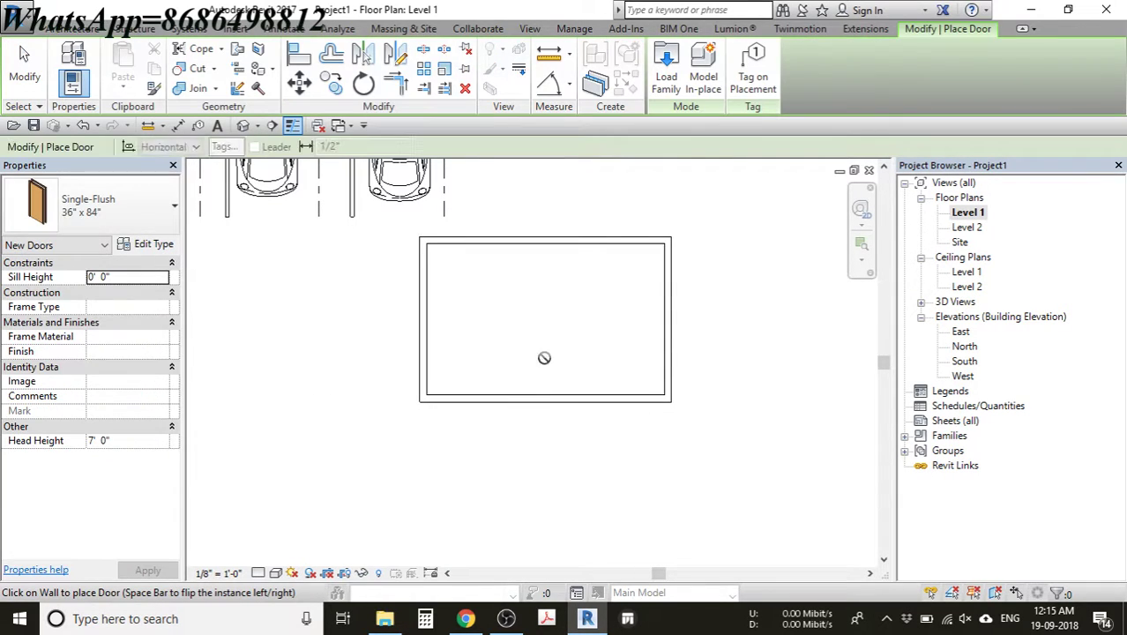
{"action": "left_click", "coordinate": [483, 239]}
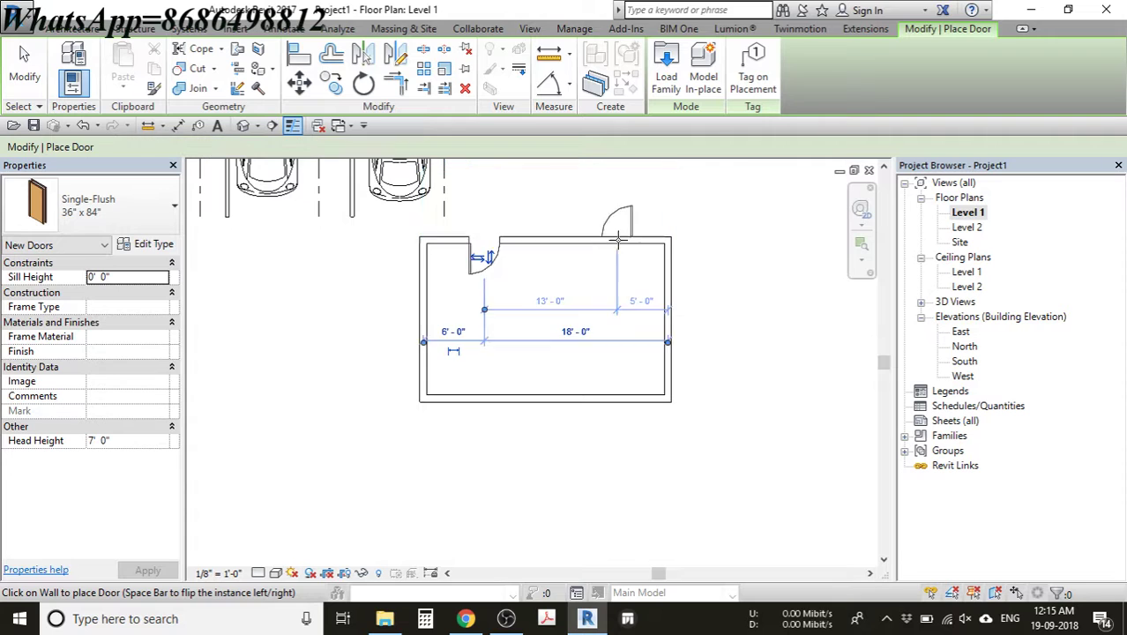
{"action": "left_click", "coordinate": [668, 280]}
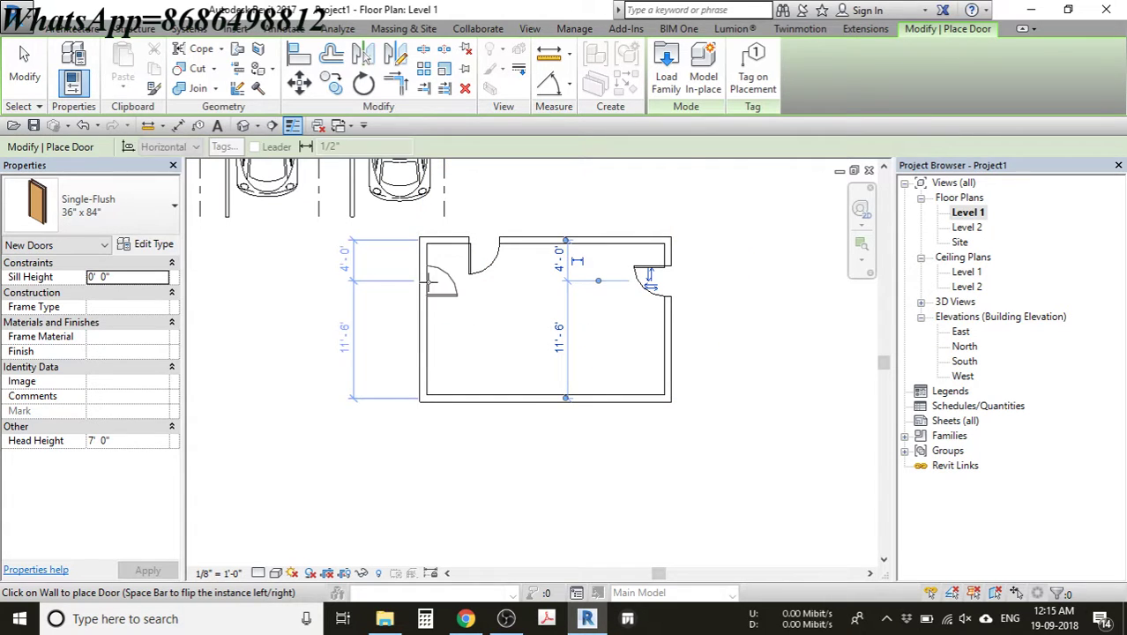
- Place a Fixed 36" x 48" window in each of the building's four walls and check the openings in 3D
{"action": "key", "text": "n"}
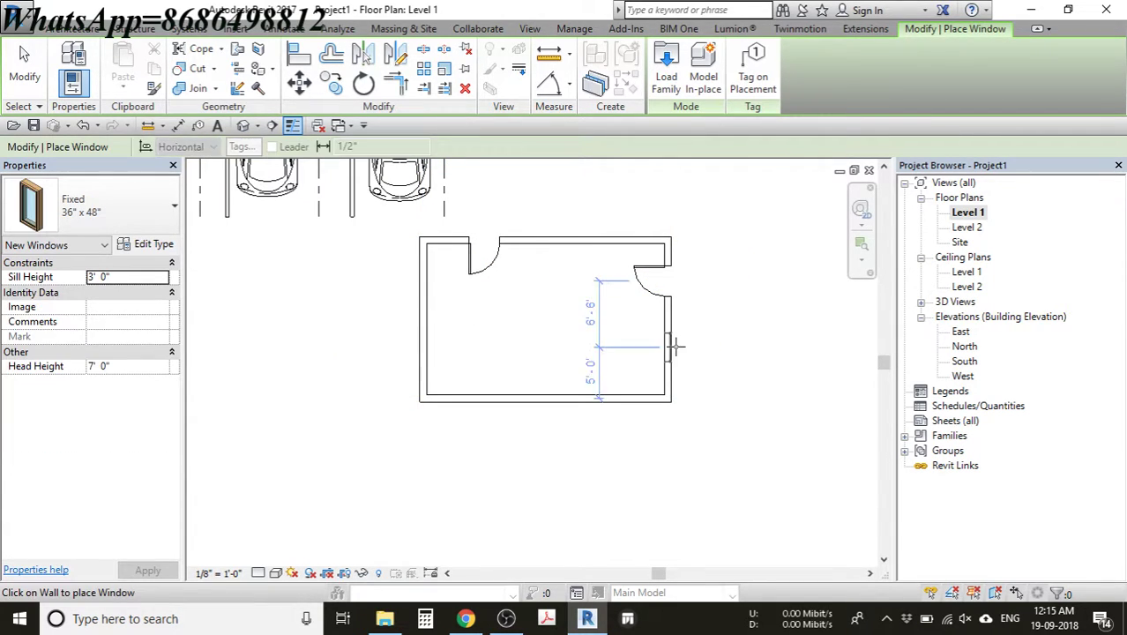
{"action": "left_click", "coordinate": [668, 347]}
{"action": "left_click", "coordinate": [465, 388]}
{"action": "left_click", "coordinate": [422, 318]}
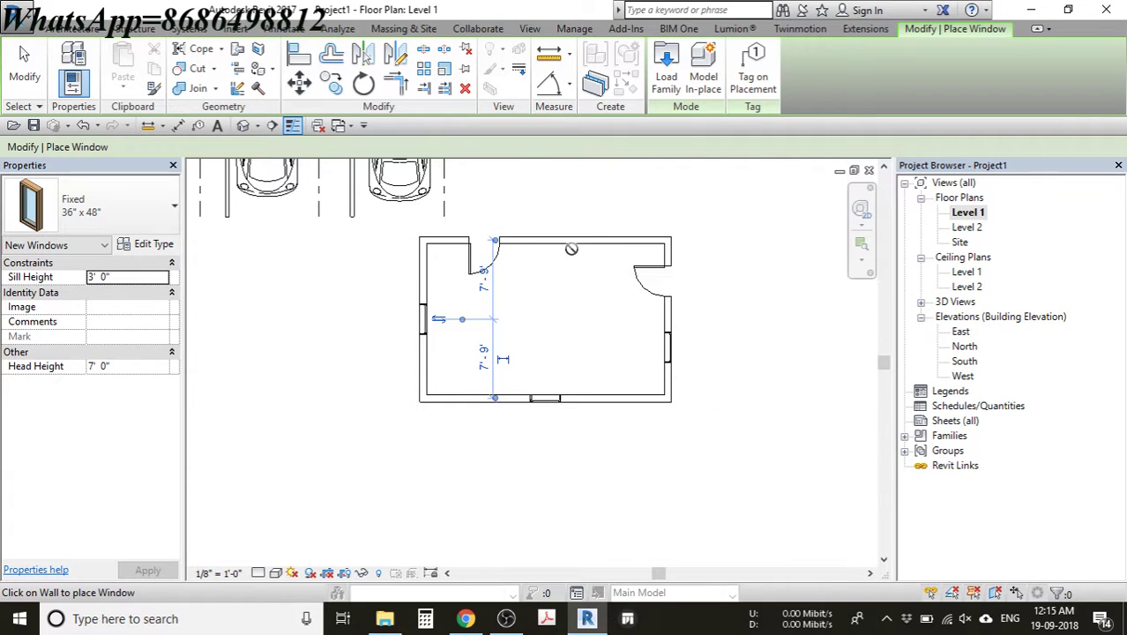
{"action": "key", "text": "Escape"}
{"action": "key", "text": "Escape"}
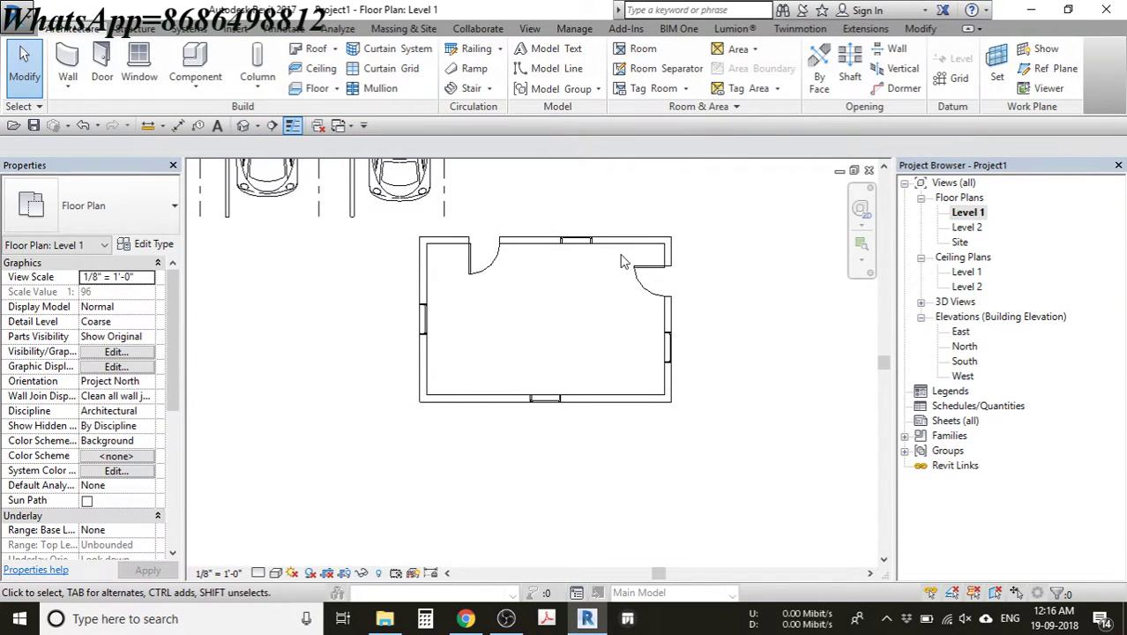
{"action": "key", "text": "3"}
{"action": "key", "text": "d"}
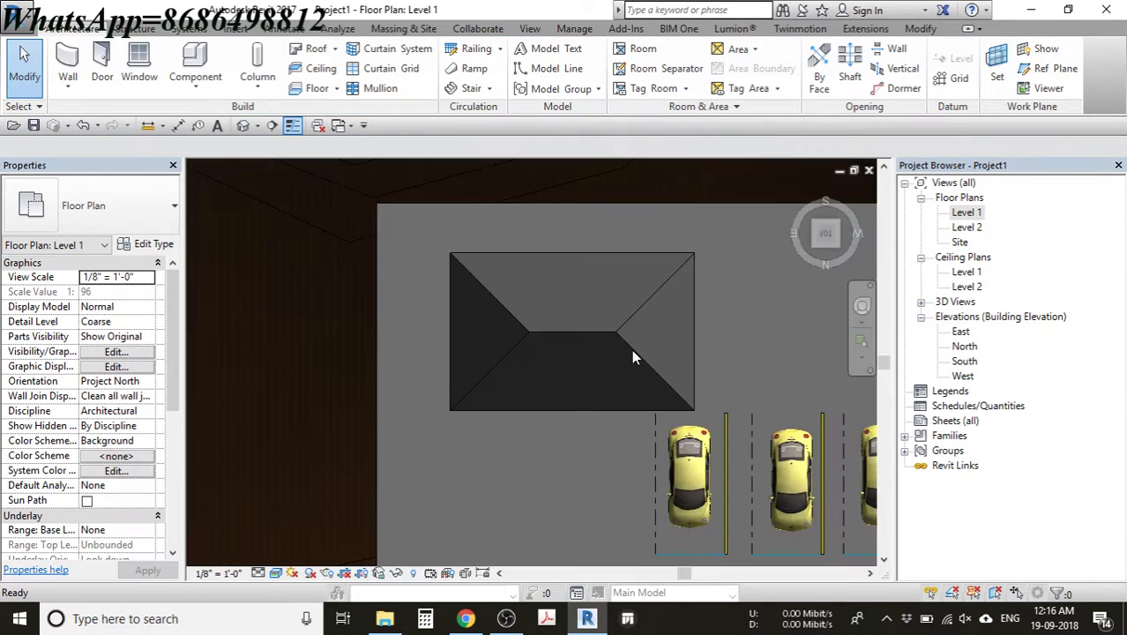
{"action": "middle_click_drag", "start_coordinate": [595, 392], "coordinate": [719, 393], "text": "shift"}
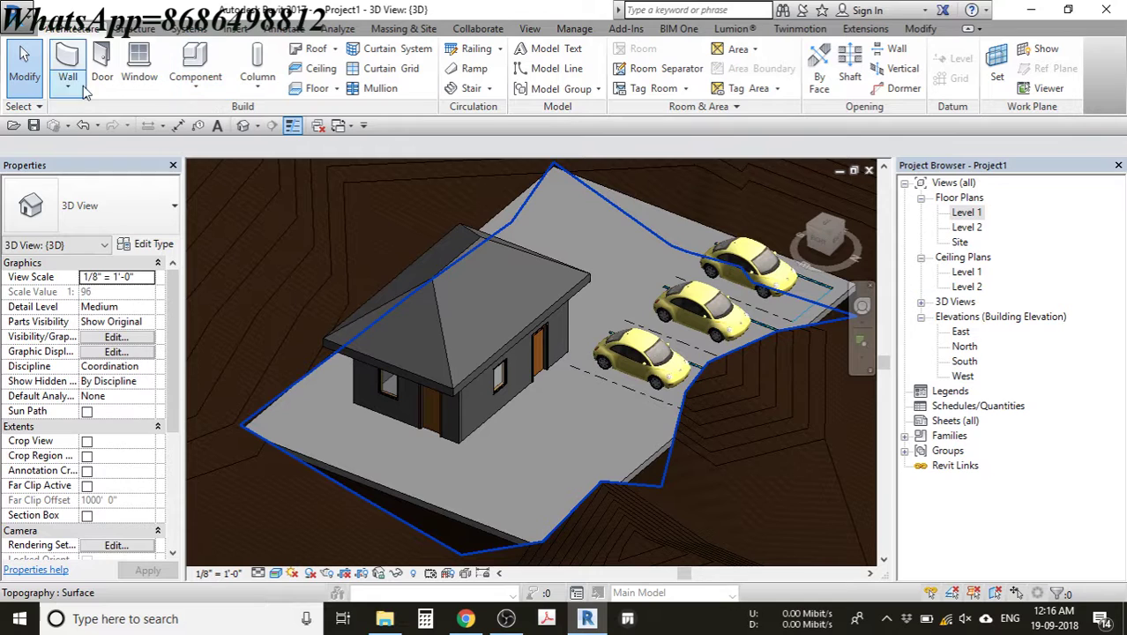
- Place six RPC Tree - Deciduous Common Apple - 20' trees on Level 1 along the building's rear and beside its two short ends
{"action": "double_click", "coordinate": [966, 212]}
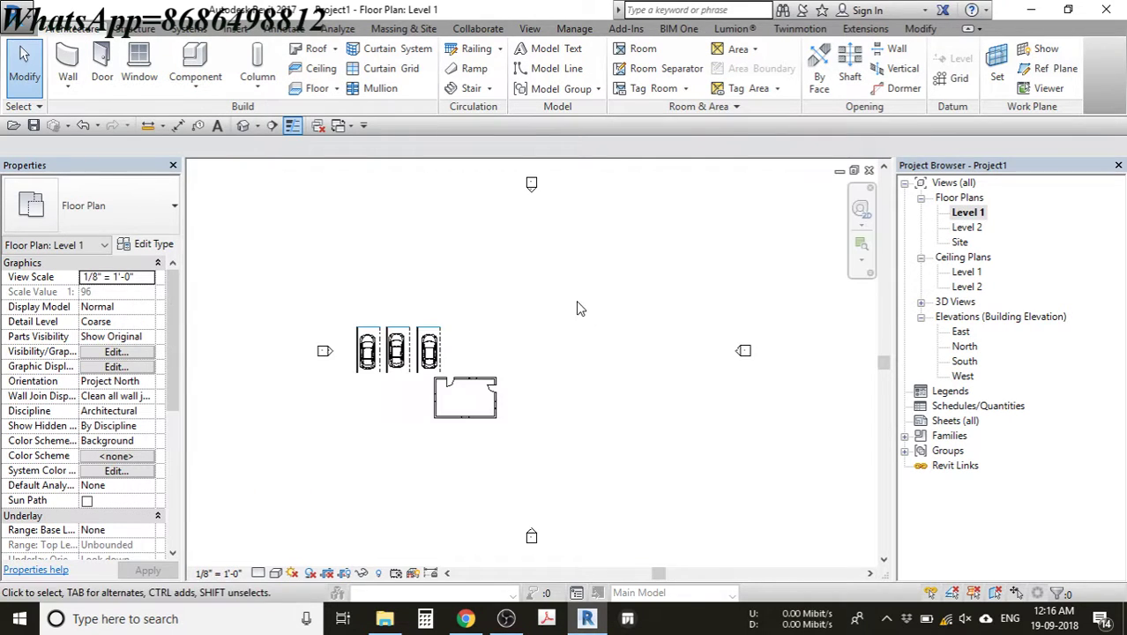
{"action": "scroll", "coordinate": [489, 352], "scroll_direction": "up", "scroll_amount": 4}
{"action": "middle_click_drag", "start_coordinate": [488, 352], "coordinate": [478, 289]}
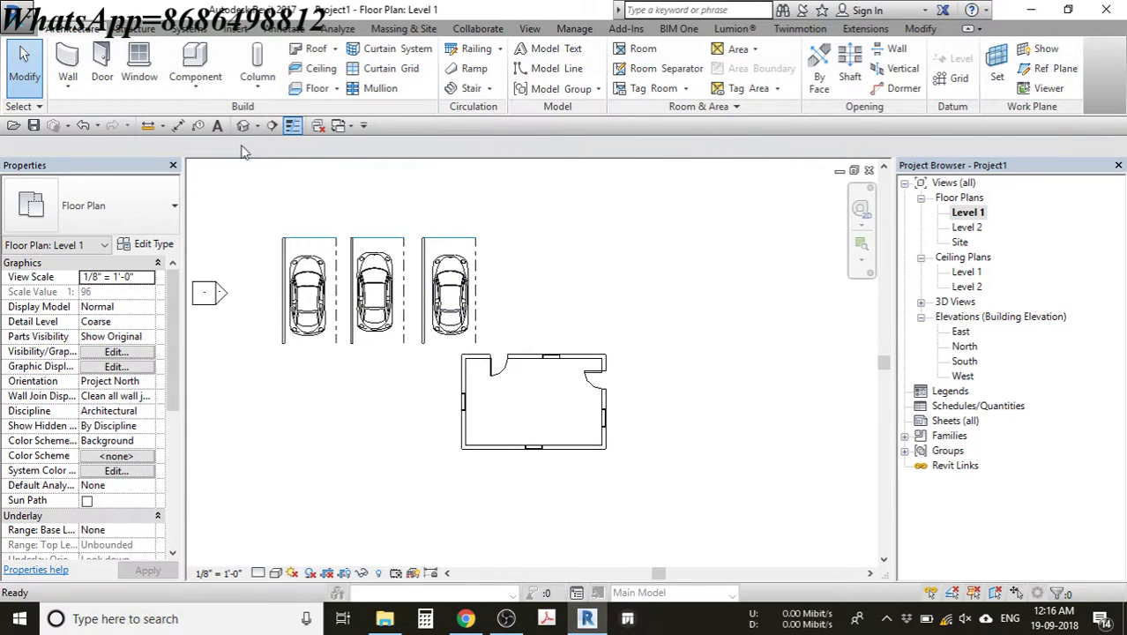
{"action": "left_click", "coordinate": [195, 85]}
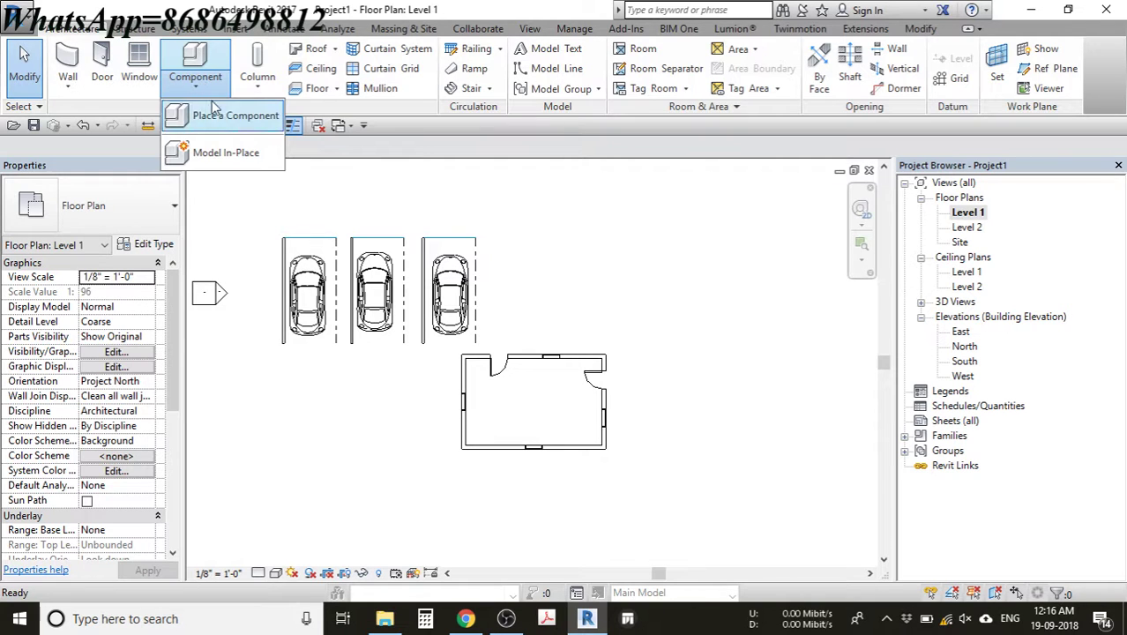
{"action": "left_click", "coordinate": [224, 111]}
{"action": "left_click", "coordinate": [126, 206]}
{"action": "scroll", "coordinate": [130, 352], "scroll_direction": "down", "scroll_amount": 6}
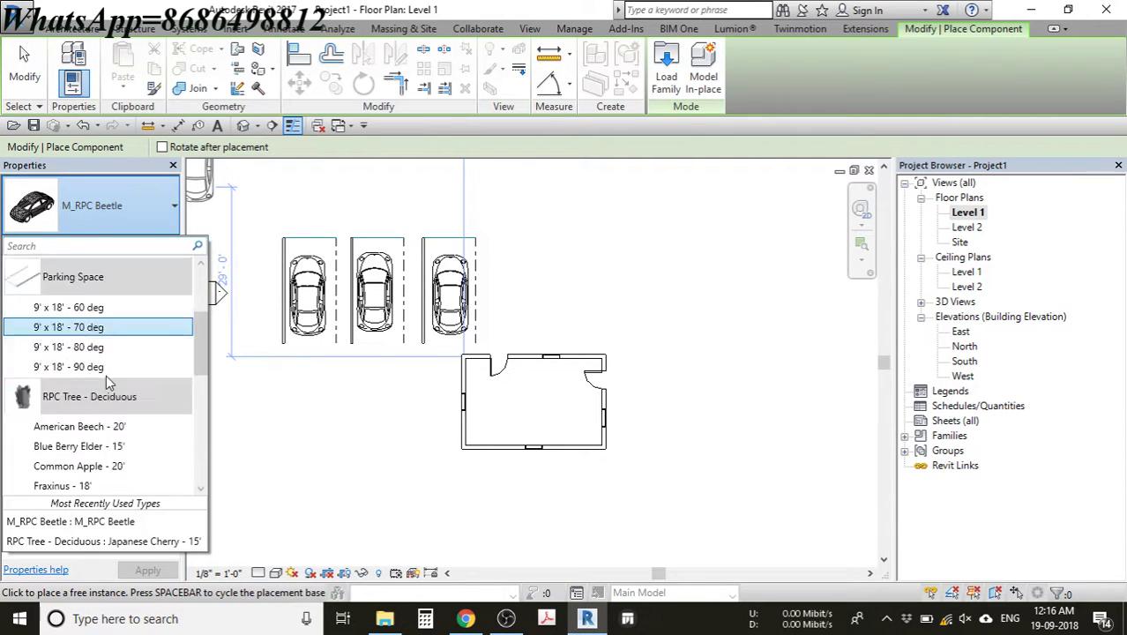
{"action": "key", "text": "Escape"}
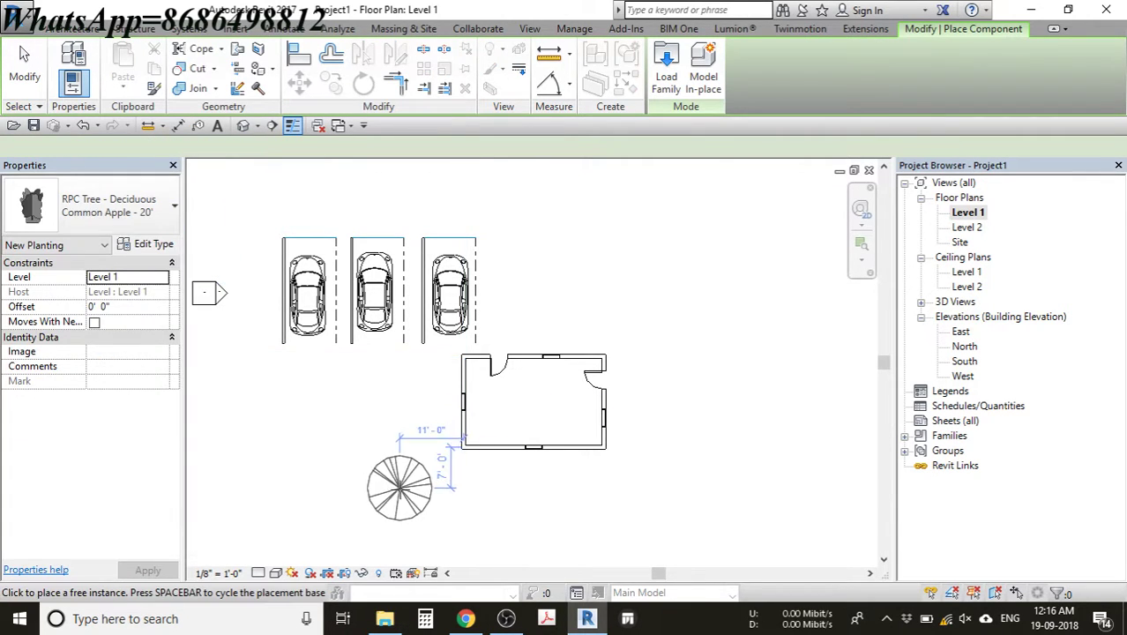
{"action": "left_click", "coordinate": [399, 487]}
{"action": "left_click", "coordinate": [492, 487]}
{"action": "left_click", "coordinate": [588, 488]}
{"action": "left_click", "coordinate": [667, 499]}
{"action": "left_click", "coordinate": [659, 436]}
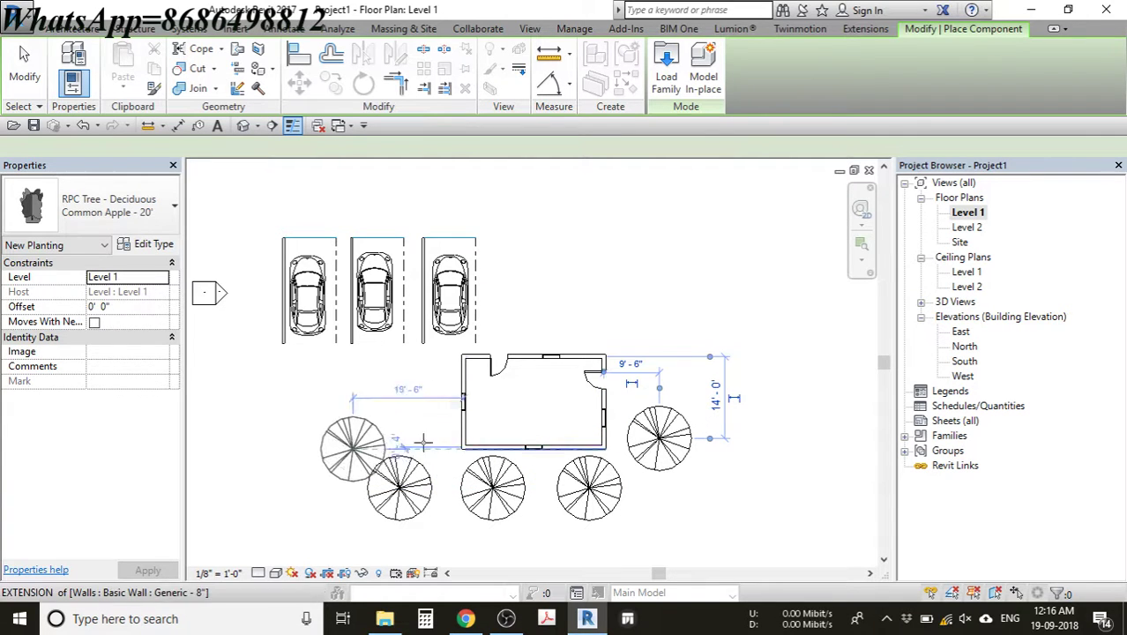
{"action": "left_click", "coordinate": [388, 441]}
{"action": "key", "text": "Escape"}
{"action": "key", "text": "Escape"}
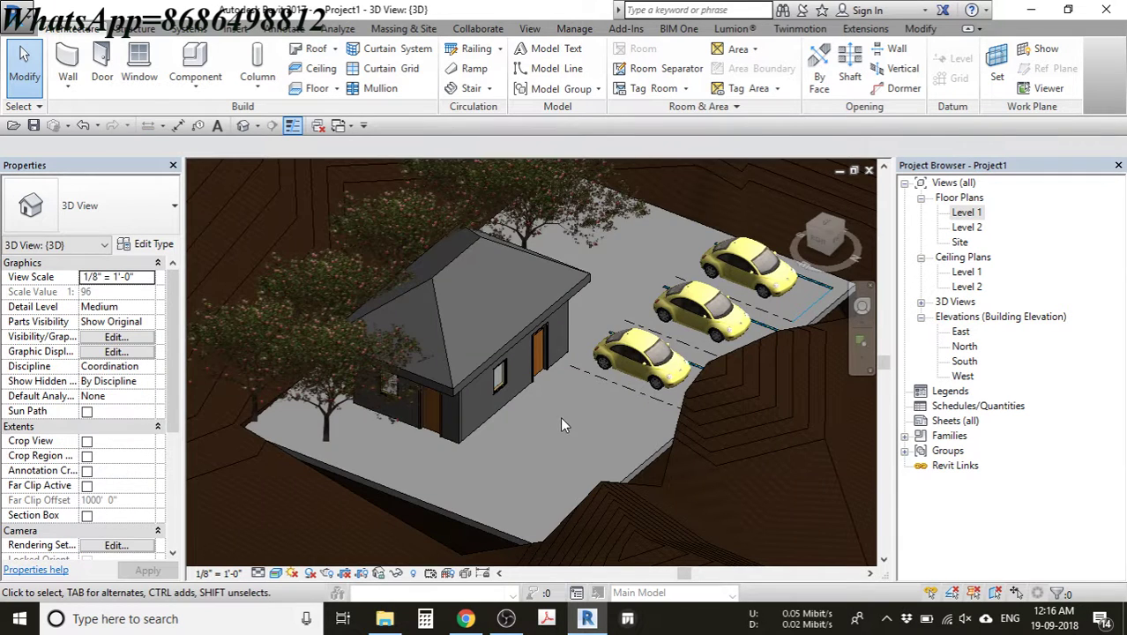
- Review the planted site in 3D, and create a perspective camera view from Level 1 looking across the parked cars toward the building
{"action": "scroll", "coordinate": [560, 416], "scroll_direction": "down", "scroll_amount": 5}
{"action": "middle_click_drag", "start_coordinate": [535, 414], "coordinate": [511, 413]}
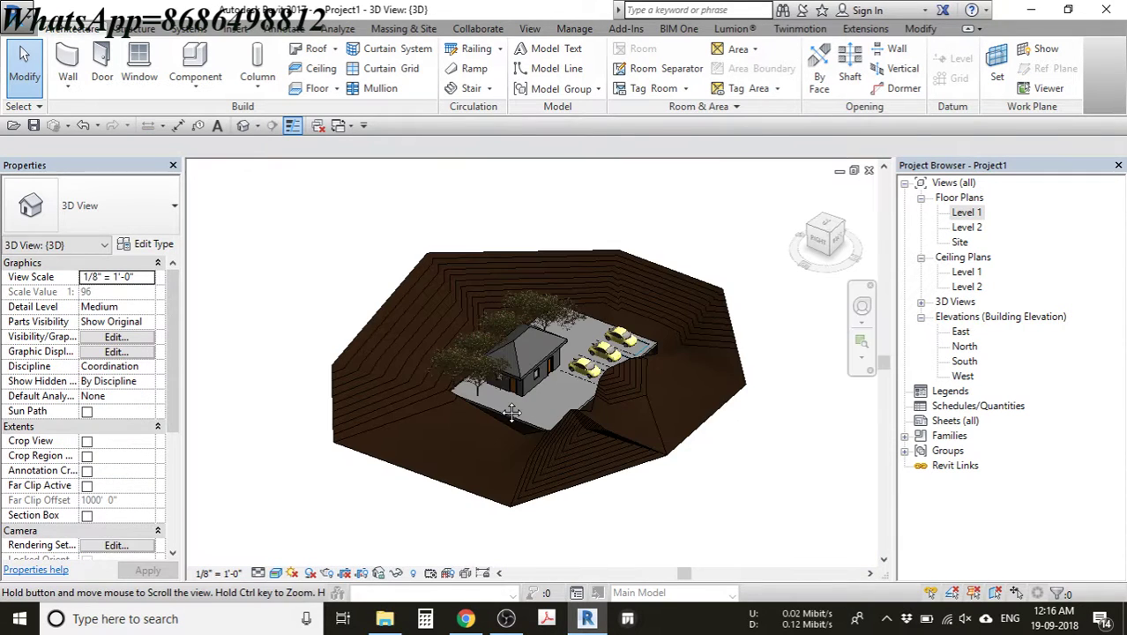
{"action": "middle_click_drag", "start_coordinate": [567, 346], "coordinate": [567, 328], "text": "shift"}
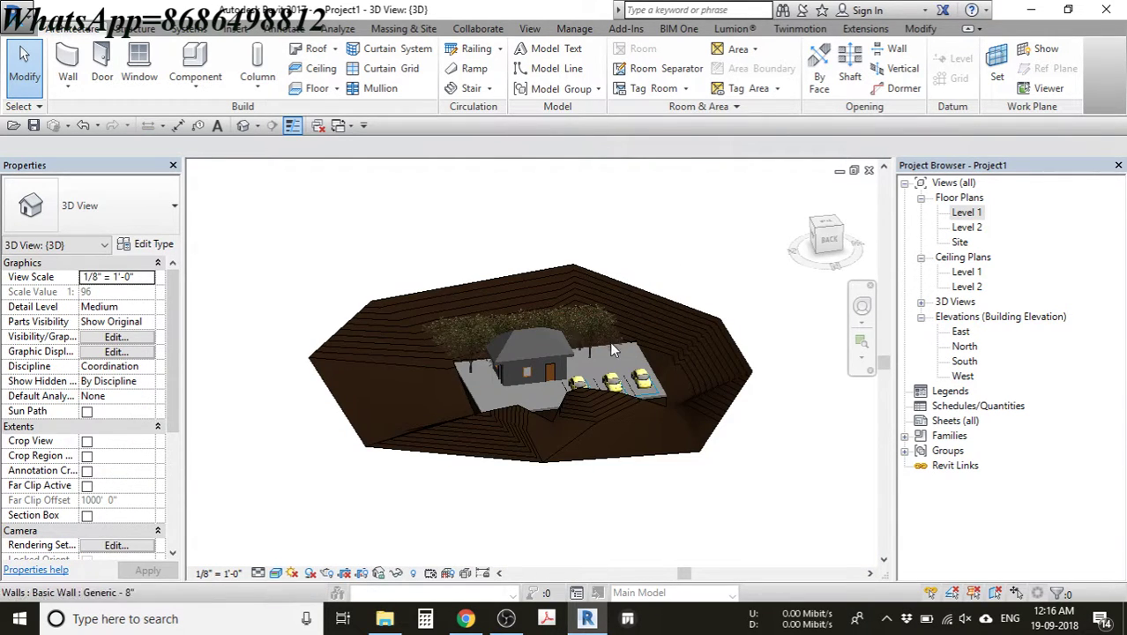
{"action": "scroll", "coordinate": [619, 348], "scroll_direction": "up", "scroll_amount": 5}
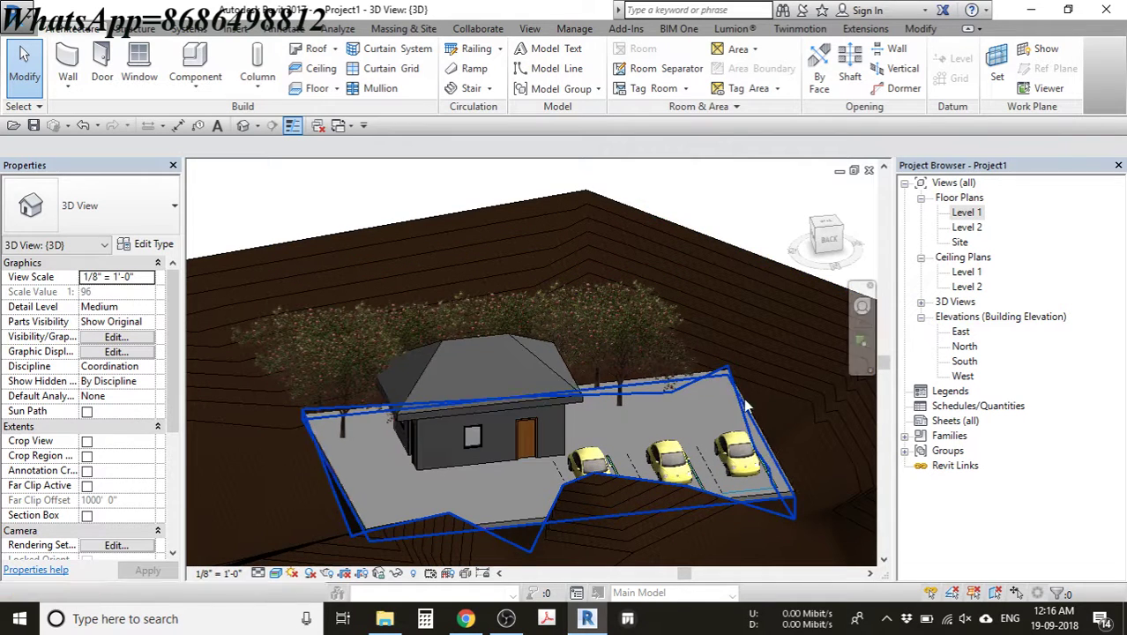
{"action": "double_click", "coordinate": [966, 213]}
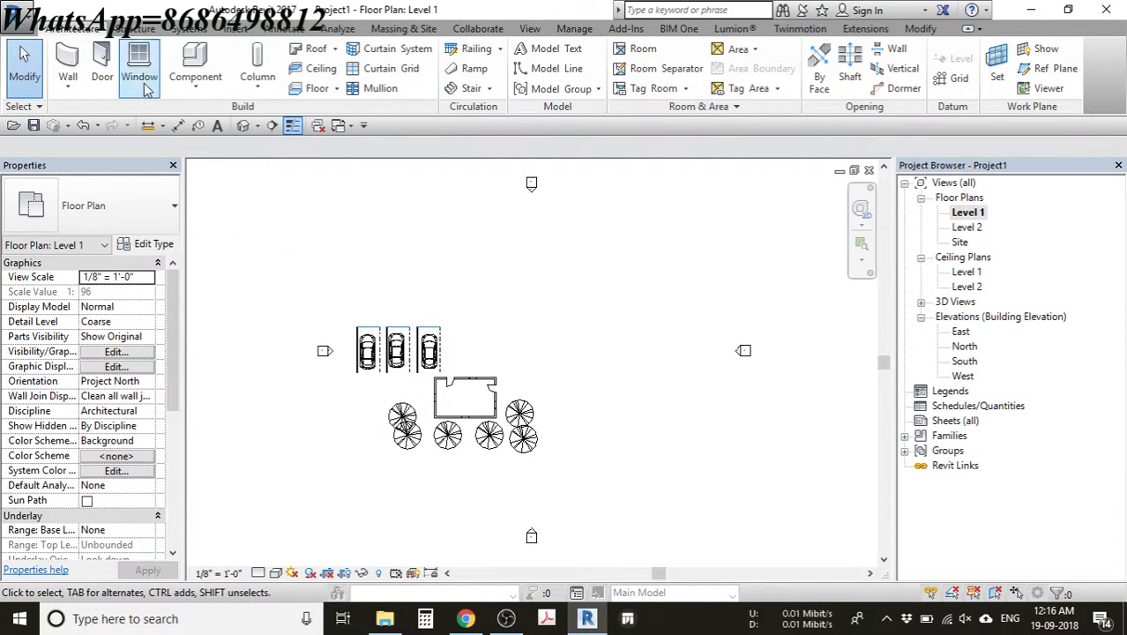
{"action": "left_click", "coordinate": [259, 128]}
{"action": "left_click", "coordinate": [270, 167]}
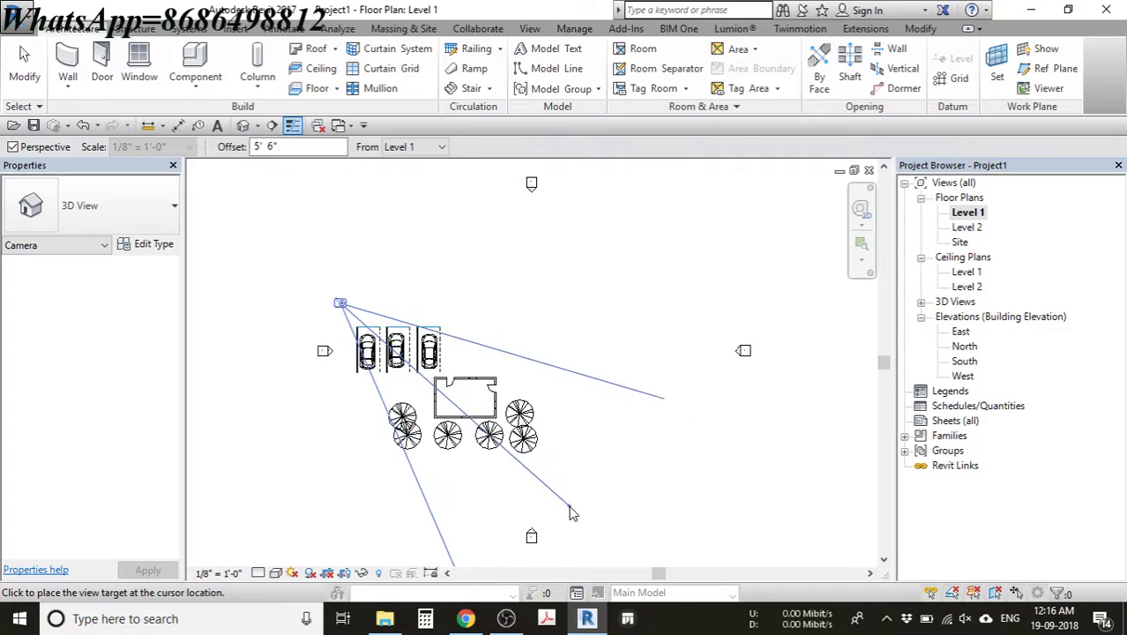
{"action": "left_click", "coordinate": [585, 449]}
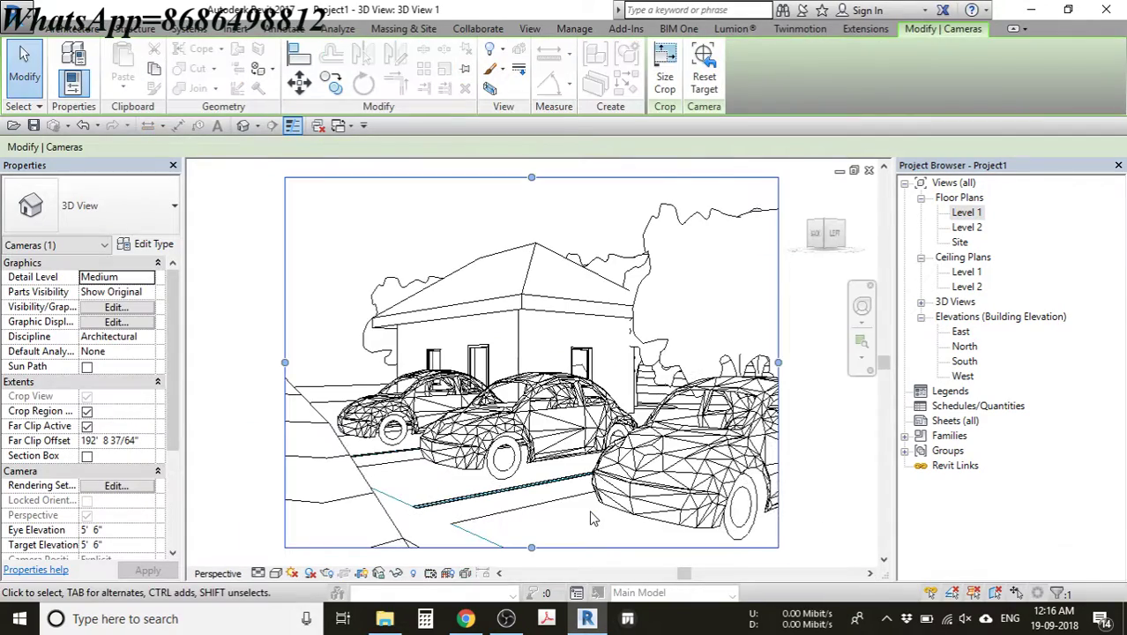
- Set the camera view's visual style to Realistic and raise its viewpoint over the cars and building
{"action": "middle_click_drag", "start_coordinate": [609, 422], "coordinate": [623, 428], "text": "shift"}
{"action": "left_click", "coordinate": [260, 218]}
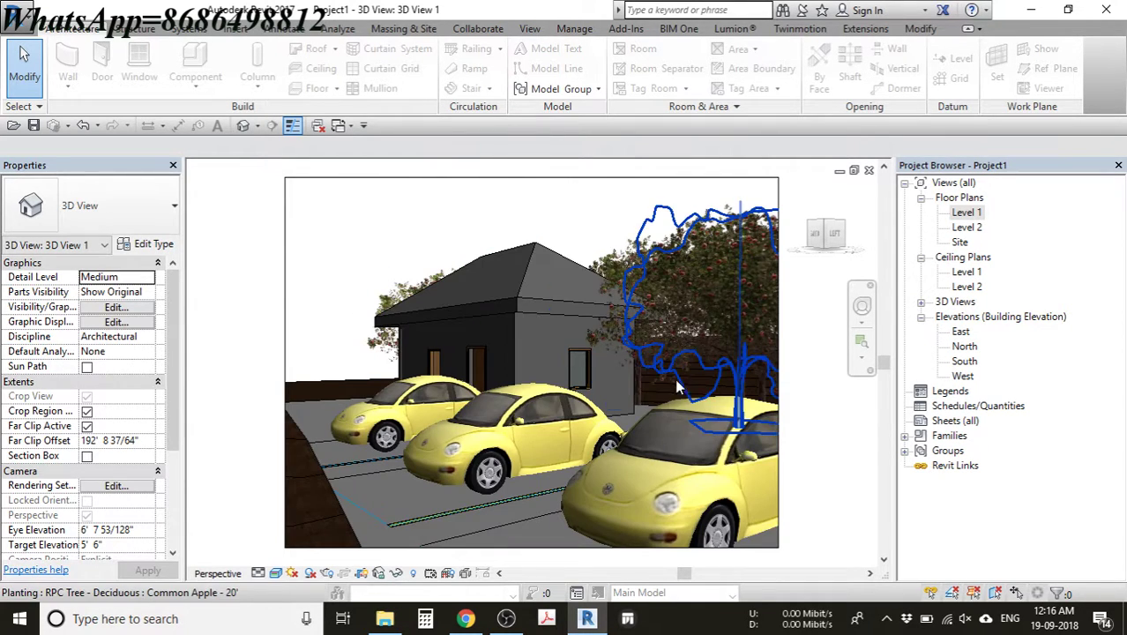
{"action": "middle_click_drag", "start_coordinate": [615, 385], "coordinate": [523, 291], "text": "shift"}
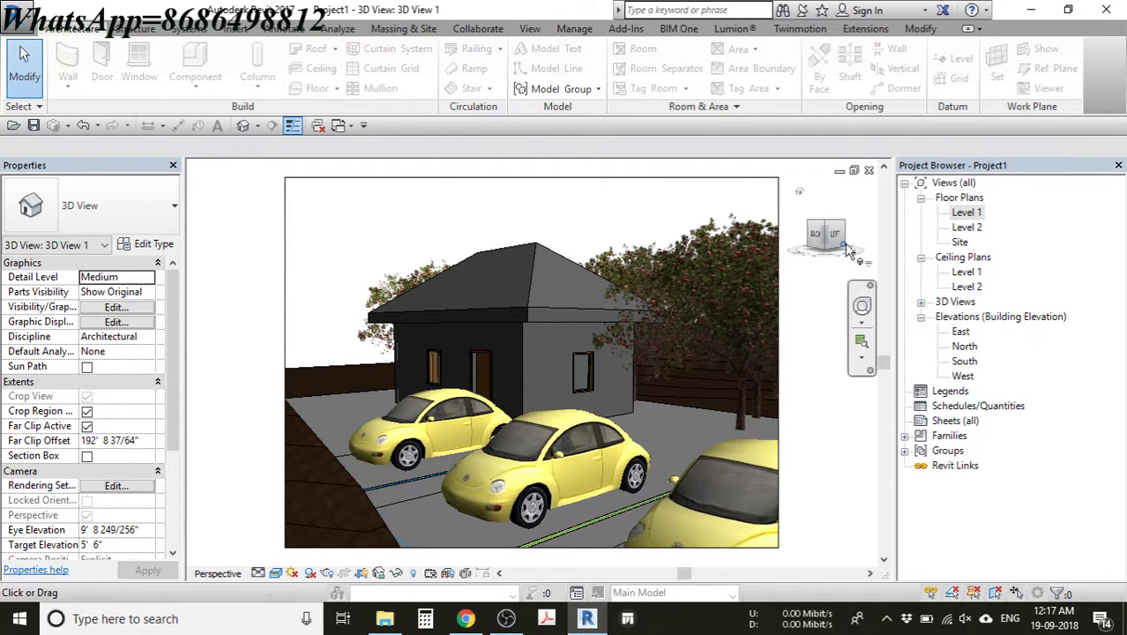
- Open the Level 1 floor plan and load the M_RPC Male family from the Entourage folder for component placement
{"action": "double_click", "coordinate": [966, 212]}
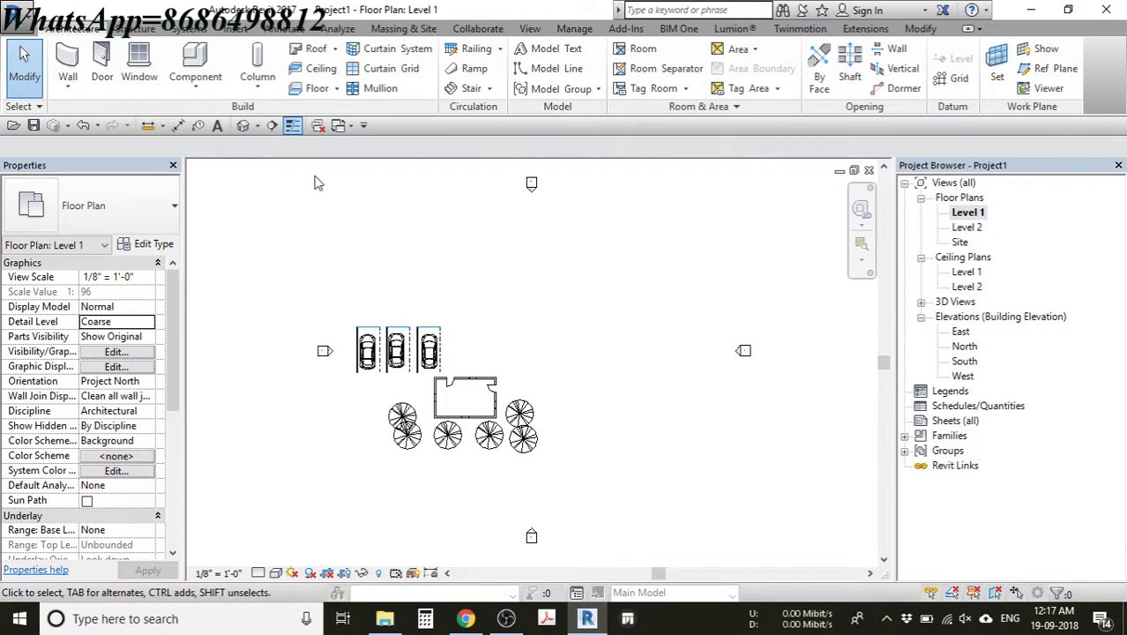
{"action": "left_click", "coordinate": [195, 79]}
{"action": "left_click", "coordinate": [233, 170]}
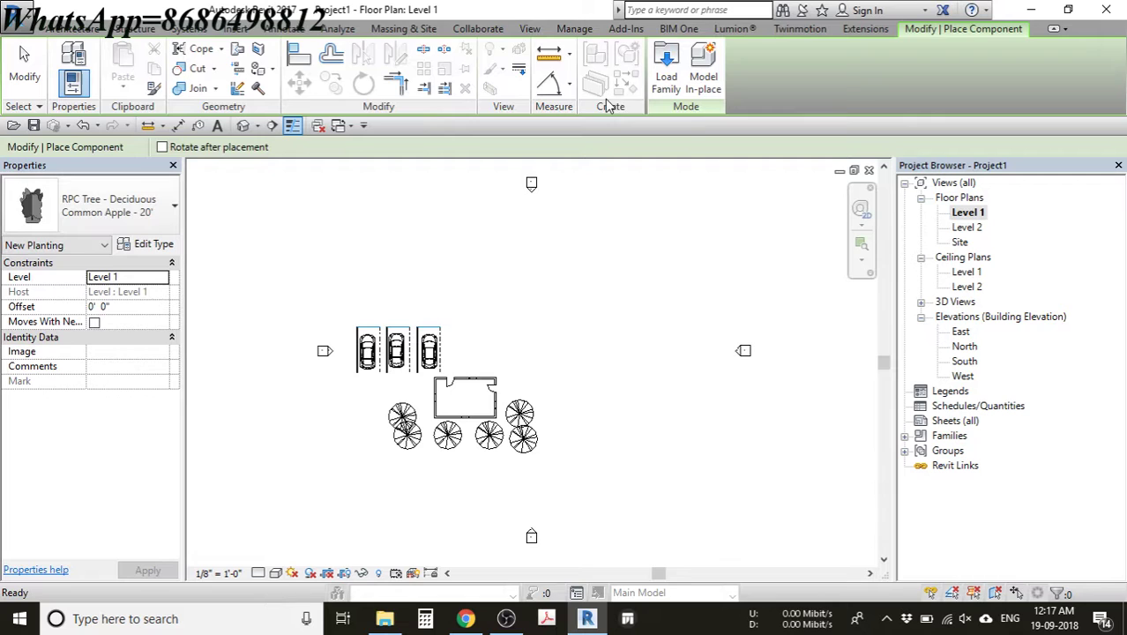
{"action": "left_click", "coordinate": [652, 77]}
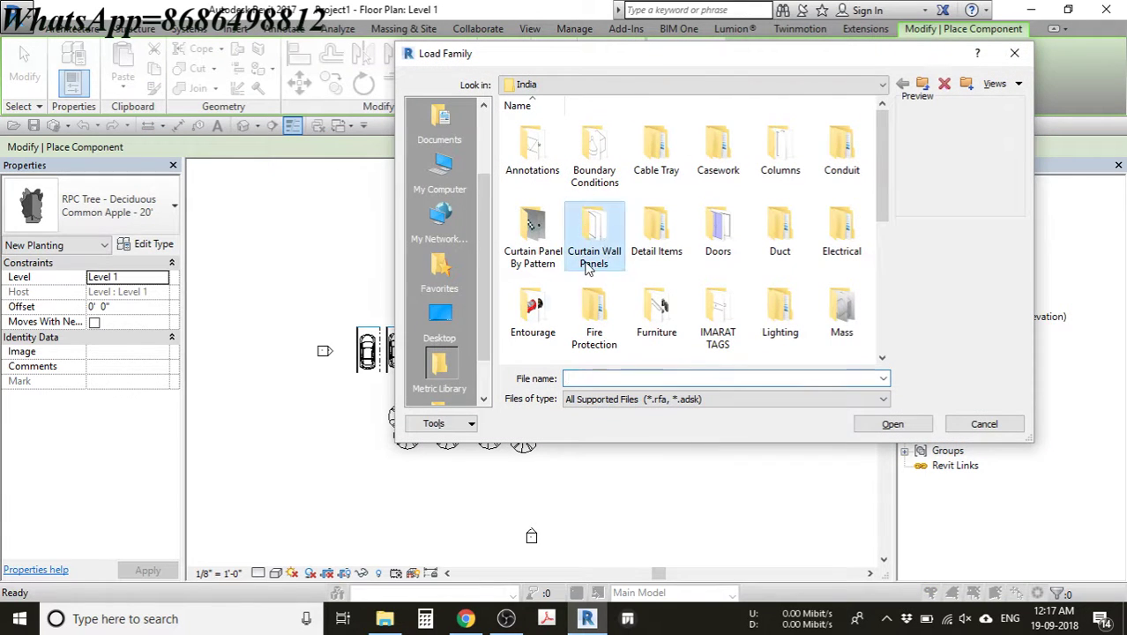
{"action": "double_click", "coordinate": [534, 317]}
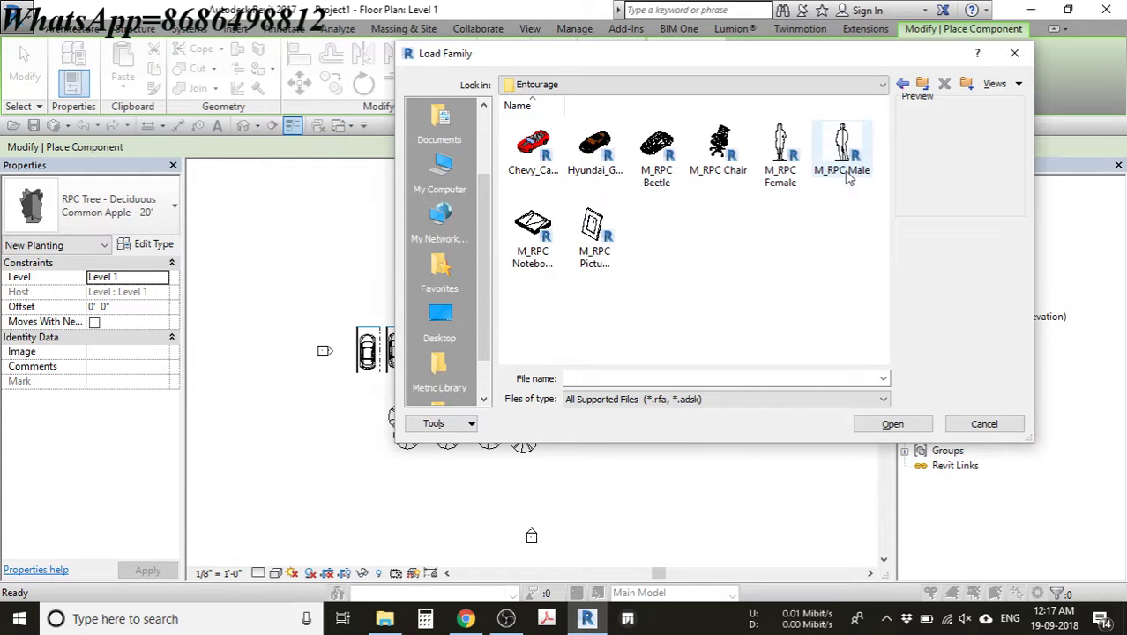
{"action": "left_click", "coordinate": [833, 172]}
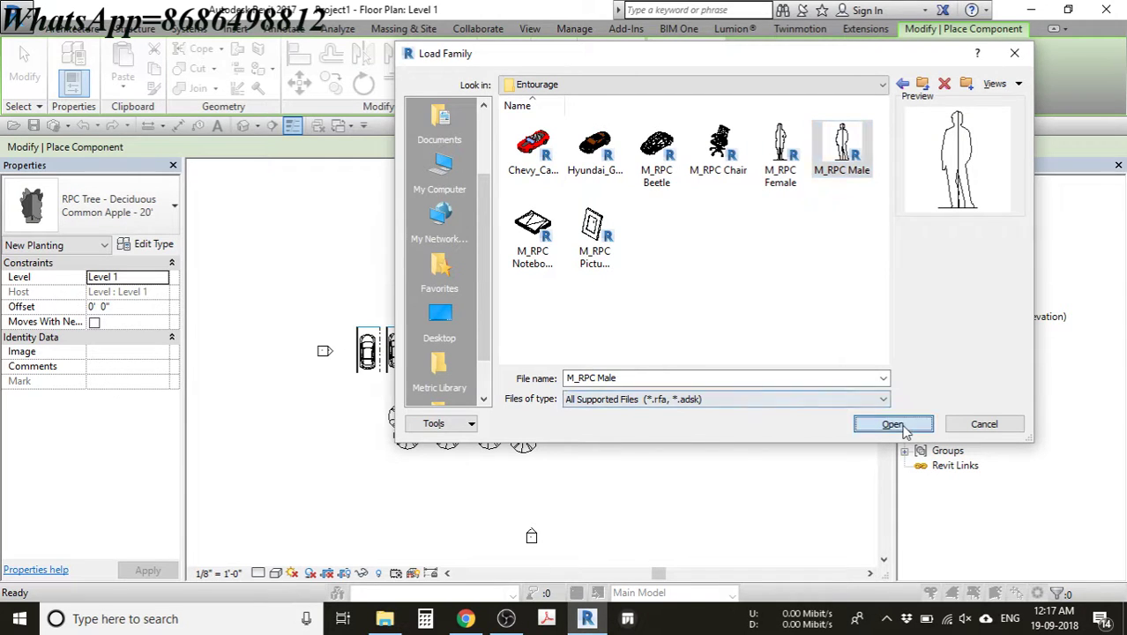
{"action": "left_click", "coordinate": [892, 424]}
- Place three M_RPC Male people on Level 1: outside the front door, off the building's far front corner, and beside the end wall near the parking
{"action": "scroll", "coordinate": [476, 368], "scroll_direction": "up", "scroll_amount": 3}
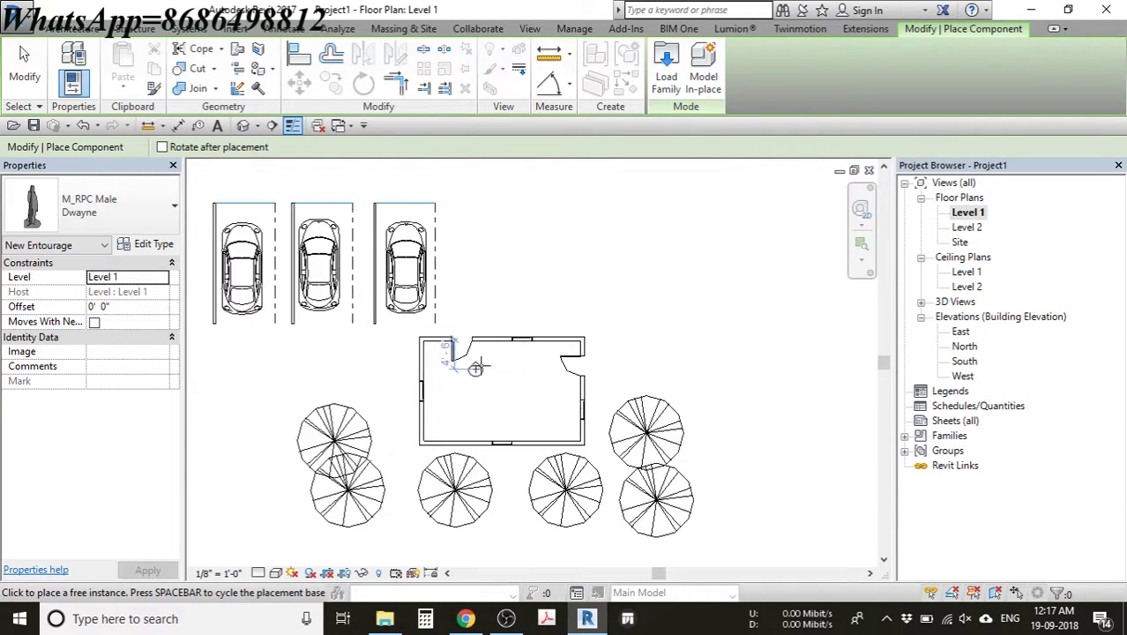
{"action": "scroll", "coordinate": [476, 369], "scroll_direction": "up", "scroll_amount": 5}
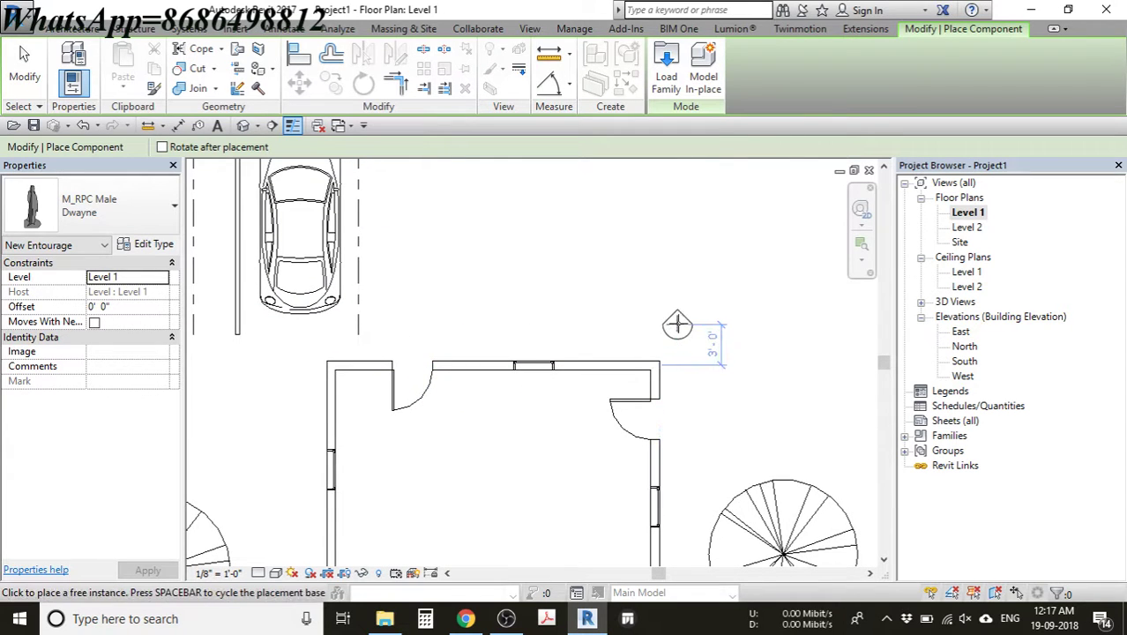
{"action": "left_click", "coordinate": [675, 311]}
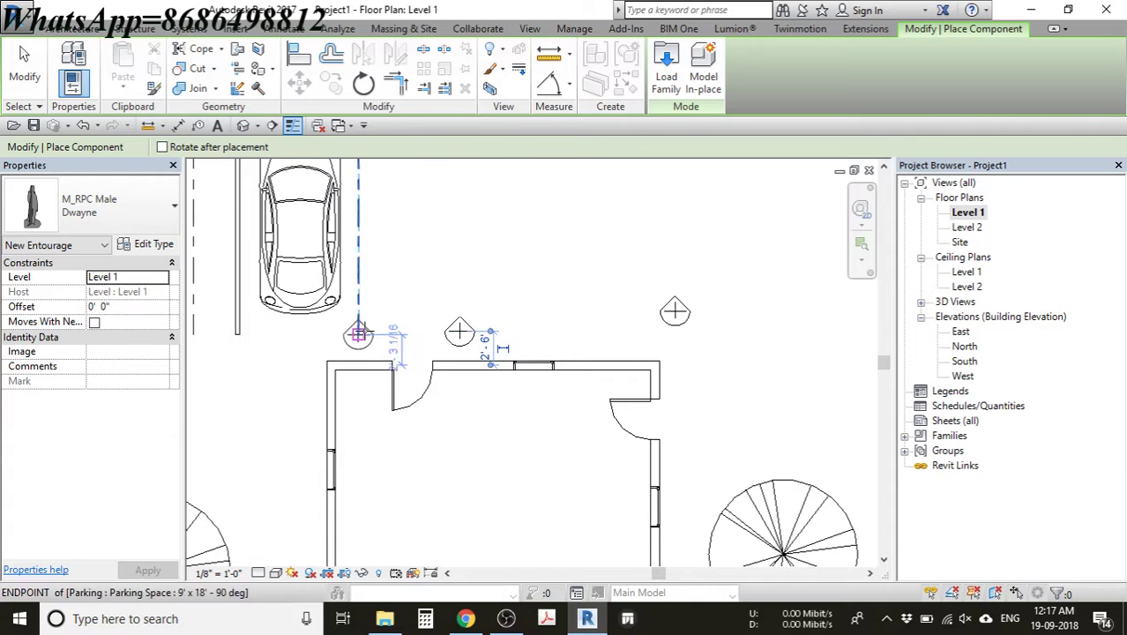
{"action": "middle_click_drag", "start_coordinate": [364, 327], "coordinate": [546, 286]}
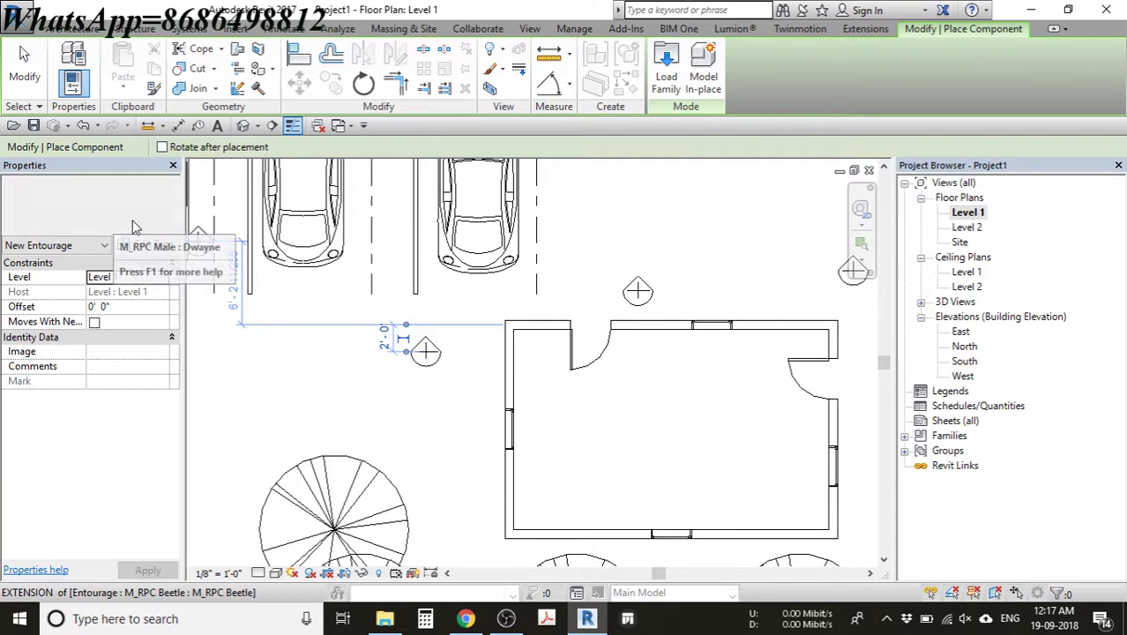
{"action": "key", "text": "Escape"}
- Change the person outside the front door to type Alex and the one beside the building's end wall to type Jay
{"action": "left_click", "coordinate": [636, 298]}
{"action": "left_click", "coordinate": [123, 212]}
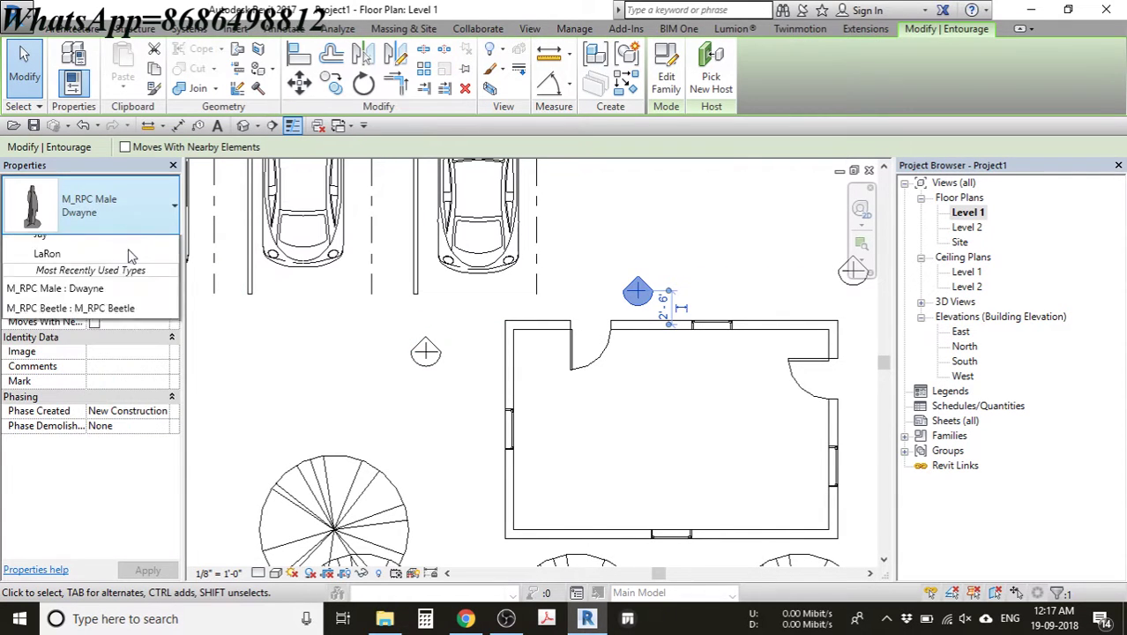
{"action": "left_click", "coordinate": [44, 366]}
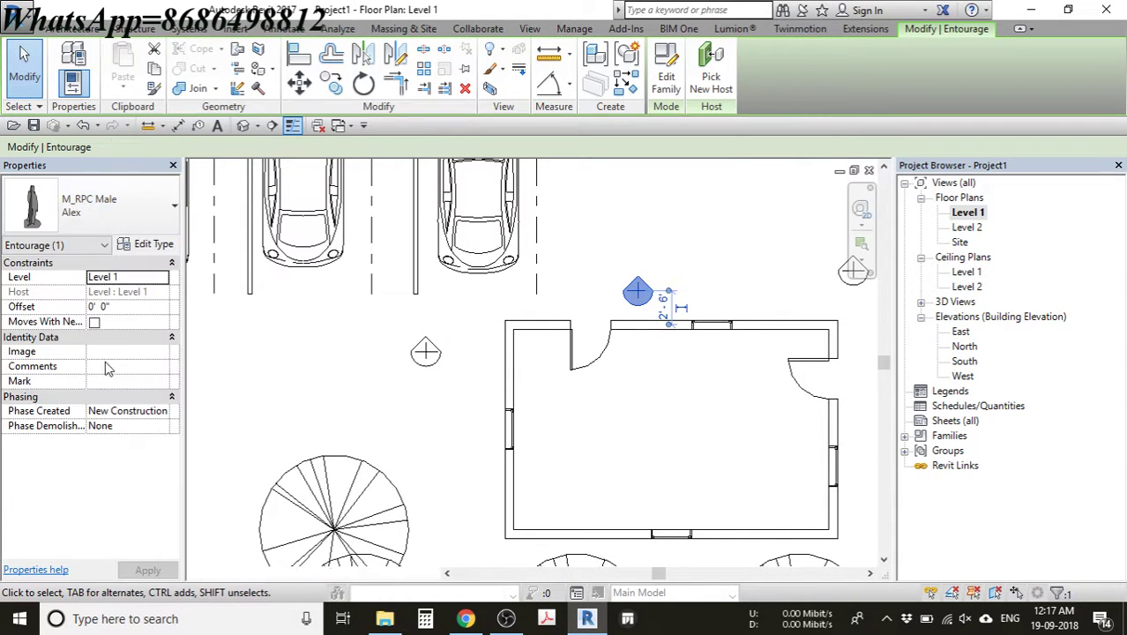
{"action": "left_click", "coordinate": [407, 351]}
{"action": "left_click", "coordinate": [123, 211]}
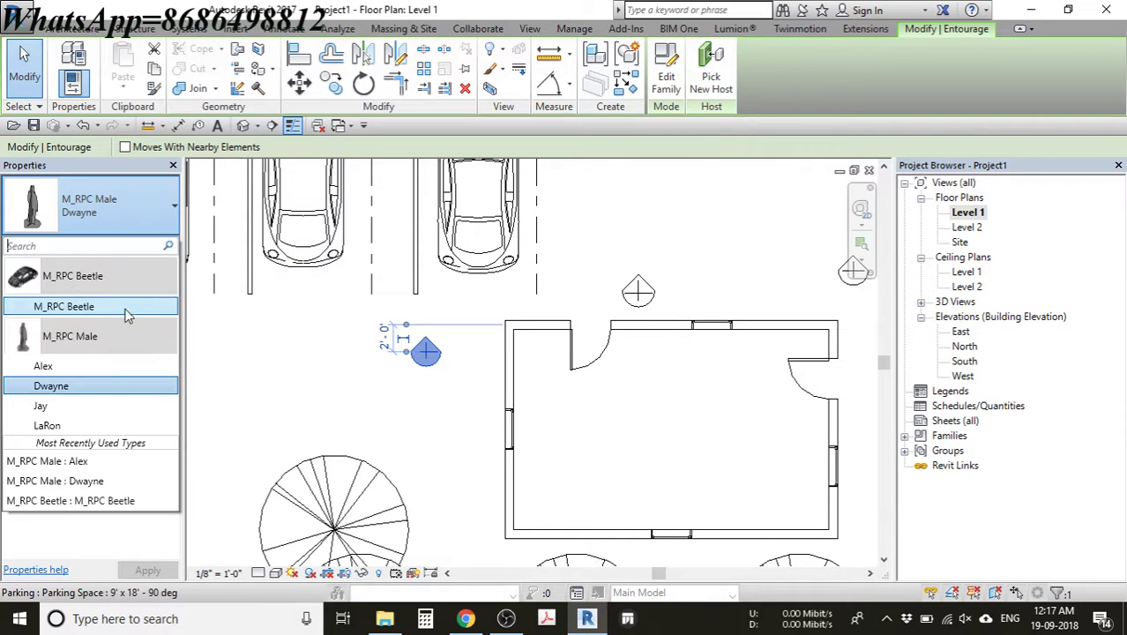
{"action": "left_click", "coordinate": [82, 406]}
- Copy the person off the building's far front corner toward the front window and change the copy to type LaRon
{"action": "middle_click_drag", "start_coordinate": [739, 322], "coordinate": [559, 325]}
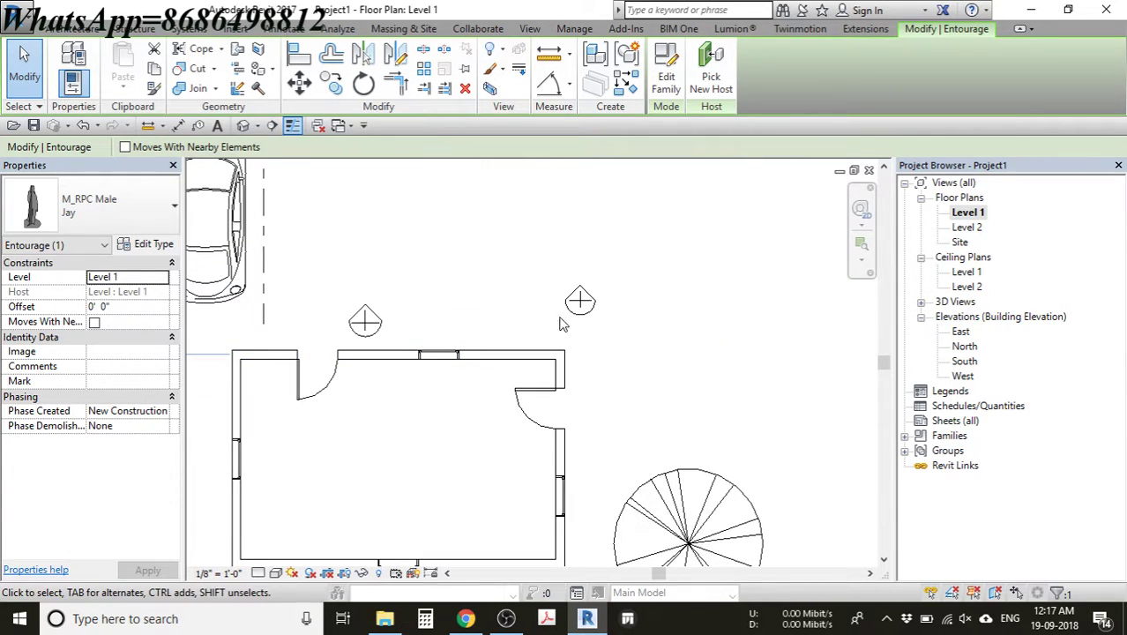
{"action": "left_click", "coordinate": [580, 302]}
{"action": "left_click", "coordinate": [106, 207]}
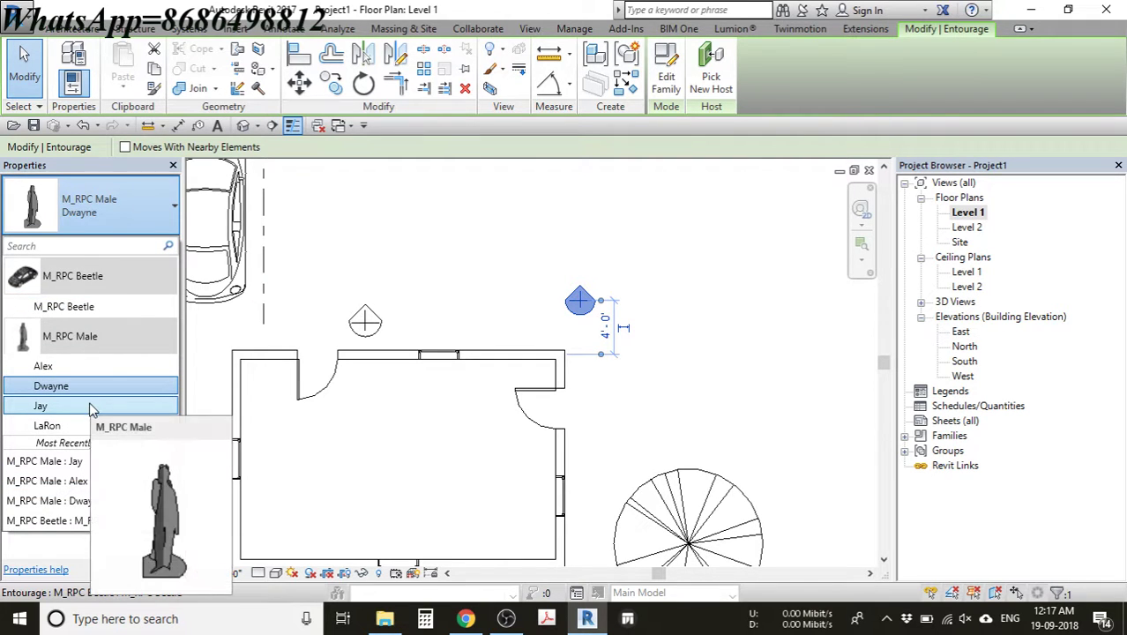
{"action": "key", "text": "Escape"}
{"action": "key", "text": "Escape"}
{"action": "left_click", "coordinate": [579, 300]}
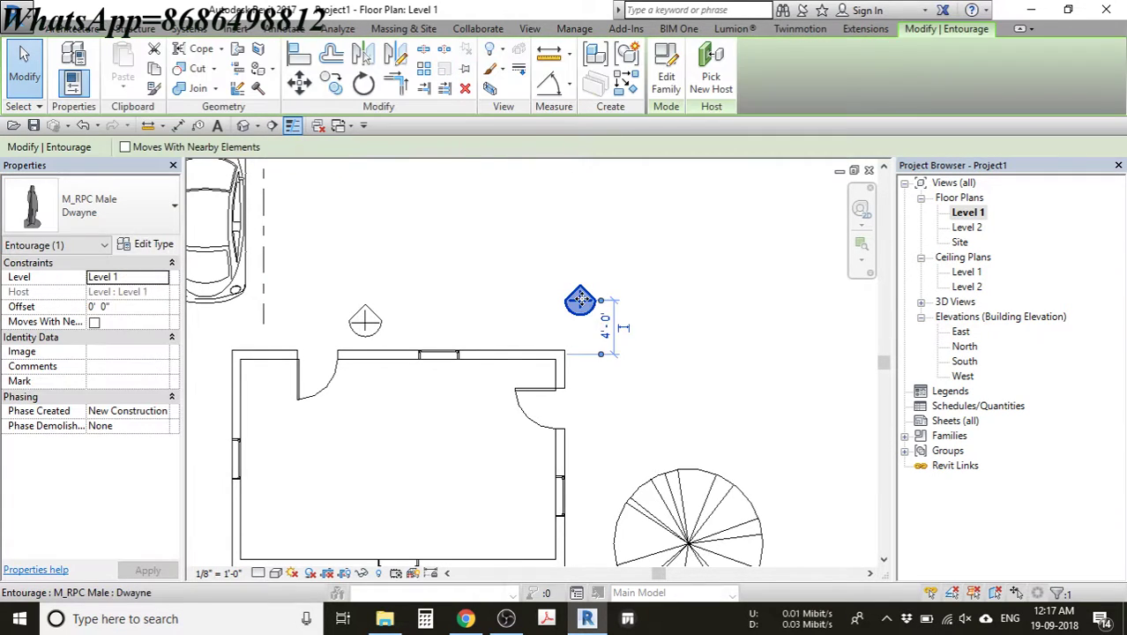
{"action": "left_click_drag", "start_coordinate": [583, 303], "coordinate": [508, 309], "text": "ctrl"}
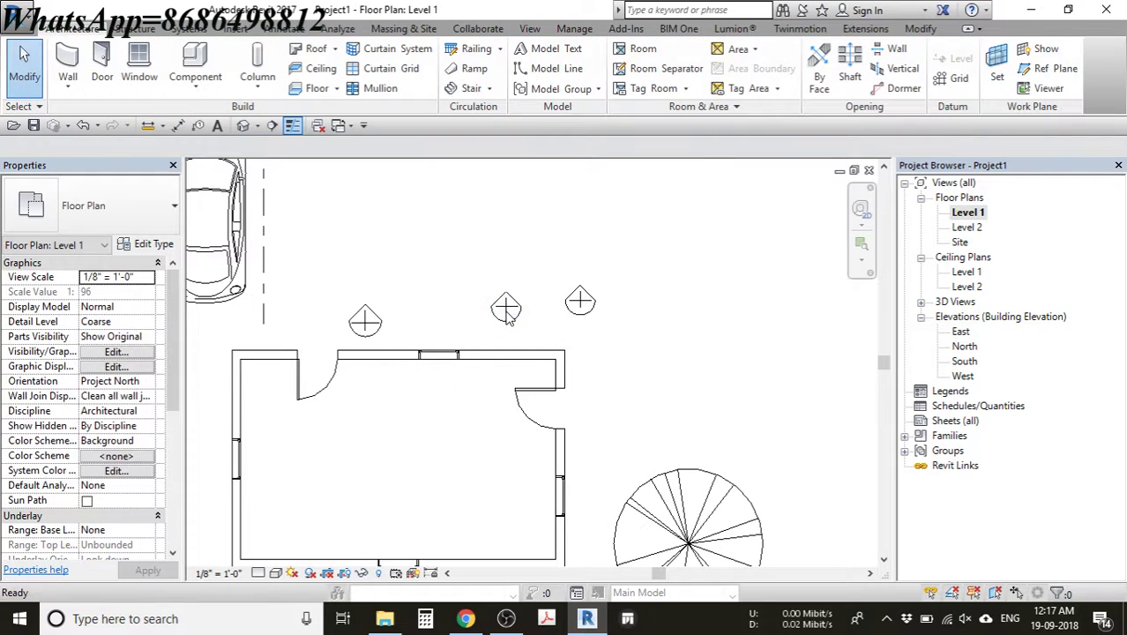
{"action": "left_click", "coordinate": [132, 212]}
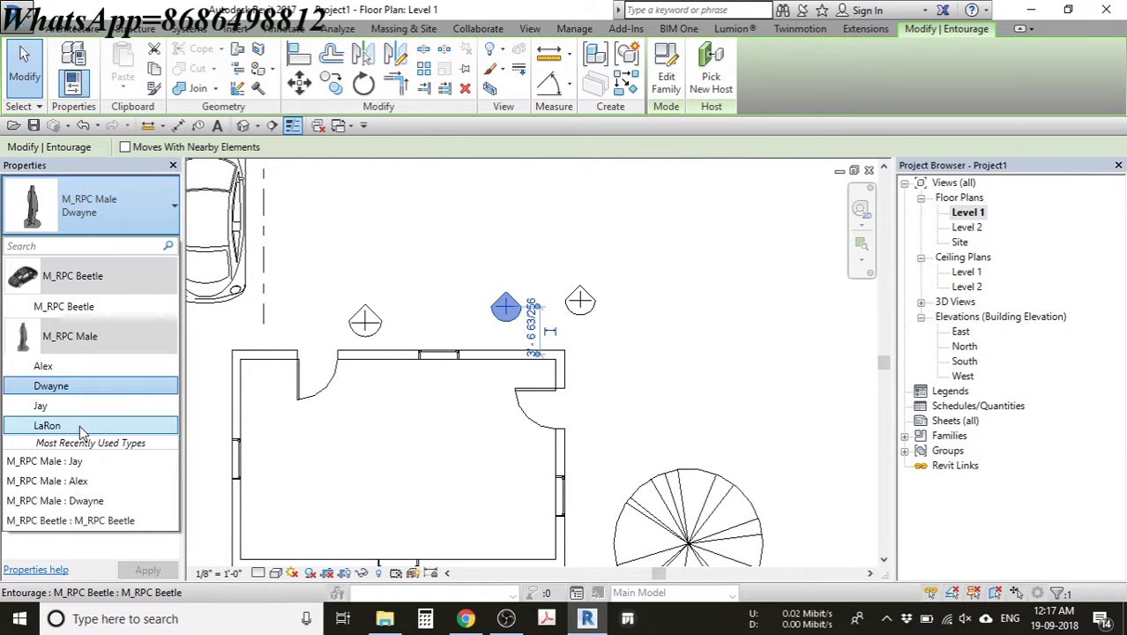
{"action": "left_click", "coordinate": [115, 353]}
- Check the placed people in the 3D view, then in the 3D View 1 camera view
{"action": "left_click", "coordinate": [456, 265]}
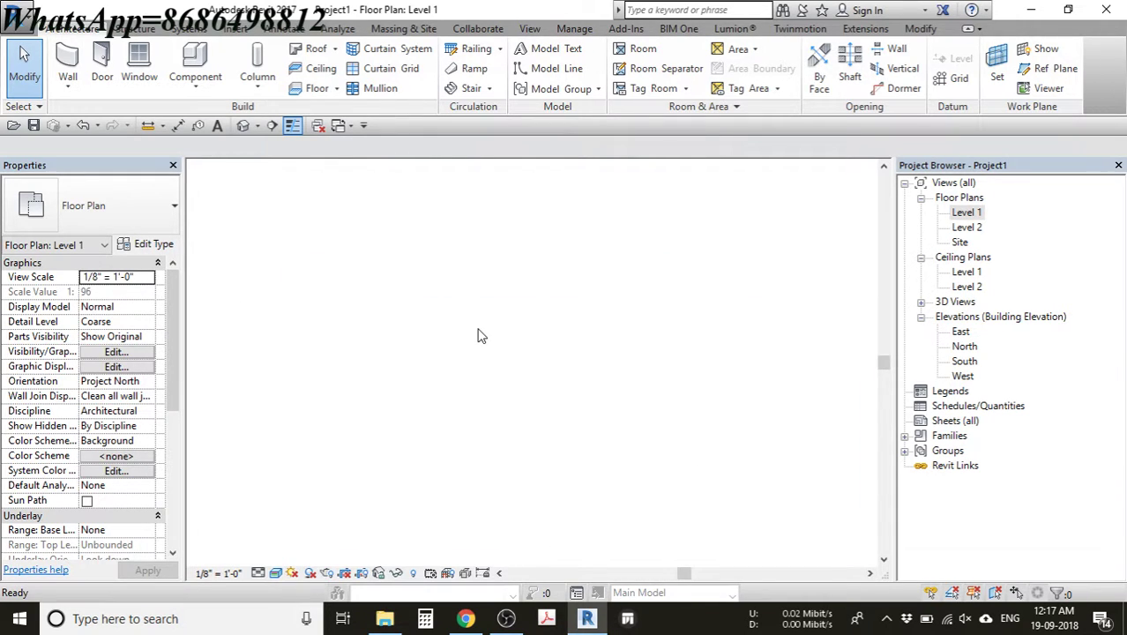
{"action": "left_click", "coordinate": [622, 366]}
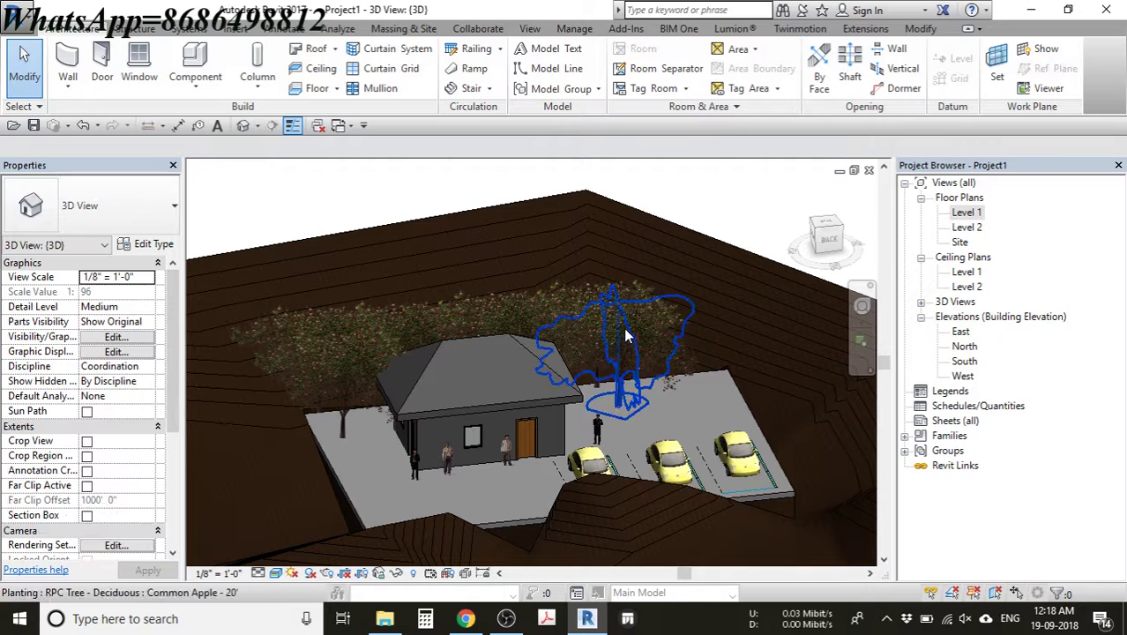
{"action": "middle_click_drag", "start_coordinate": [557, 438], "coordinate": [749, 388], "text": "shift"}
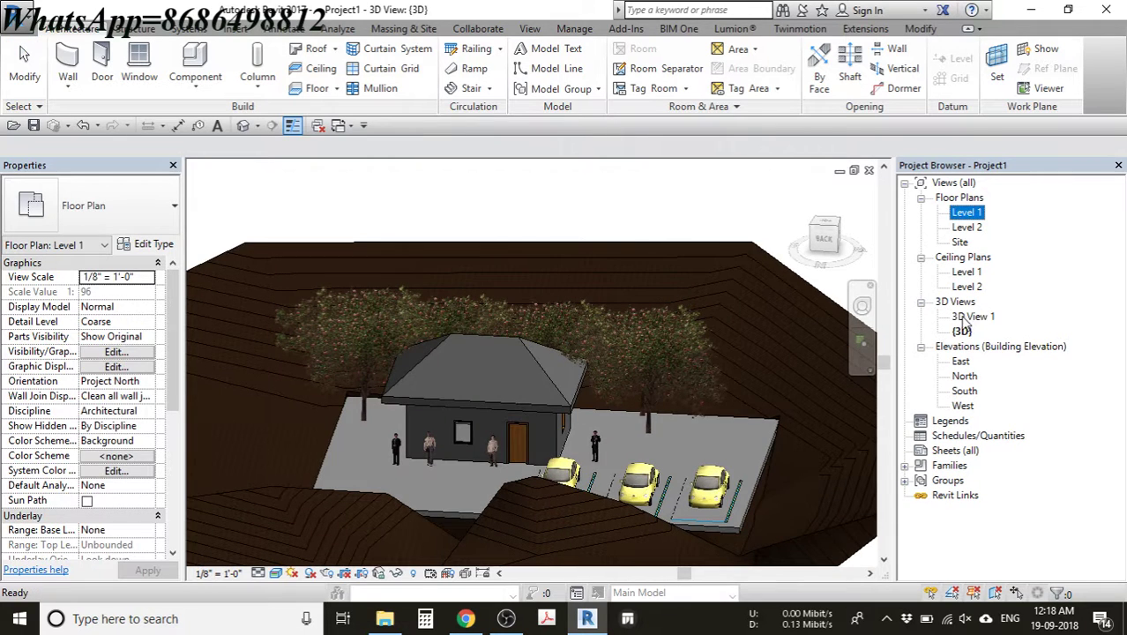
{"action": "double_click", "coordinate": [974, 315]}
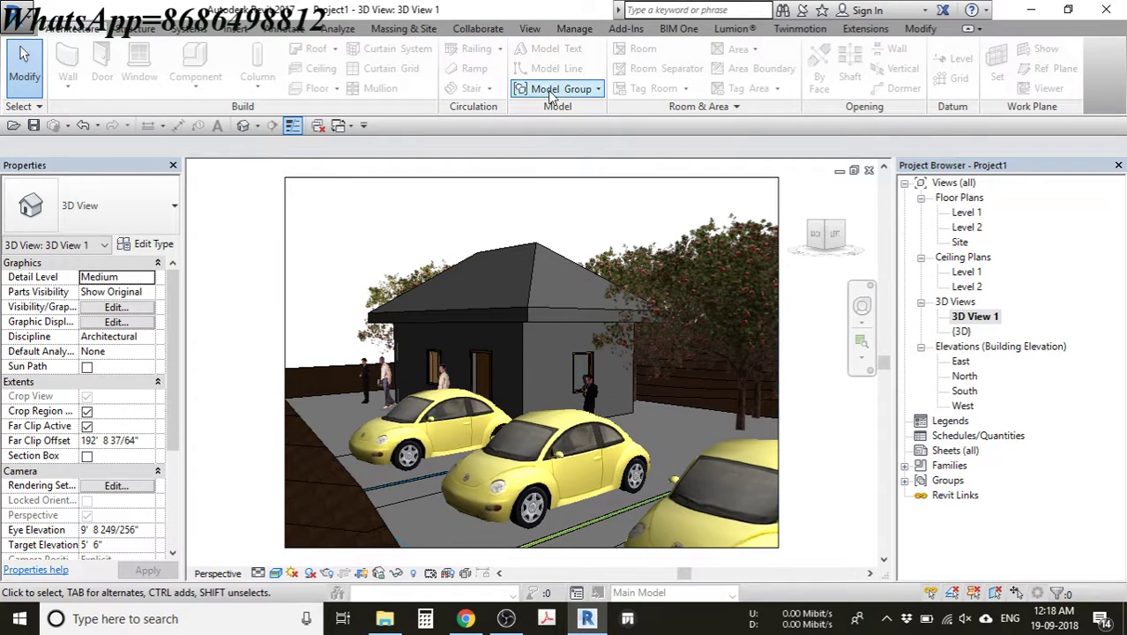
{"action": "left_click", "coordinate": [407, 29]}
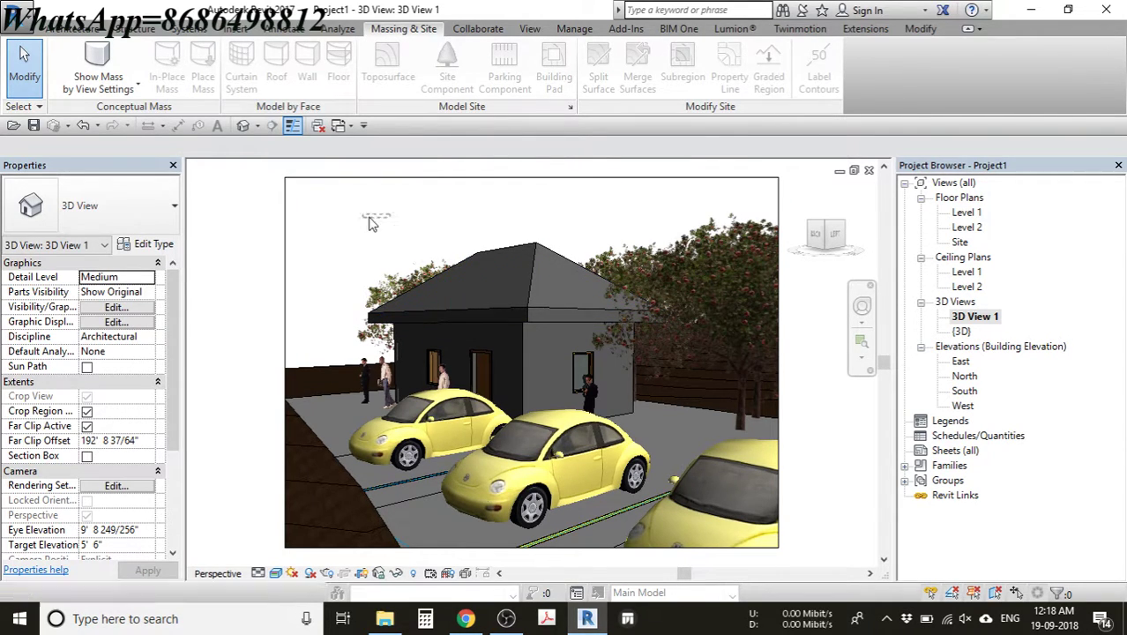
{"action": "left_click_drag", "start_coordinate": [328, 180], "coordinate": [334, 216]}
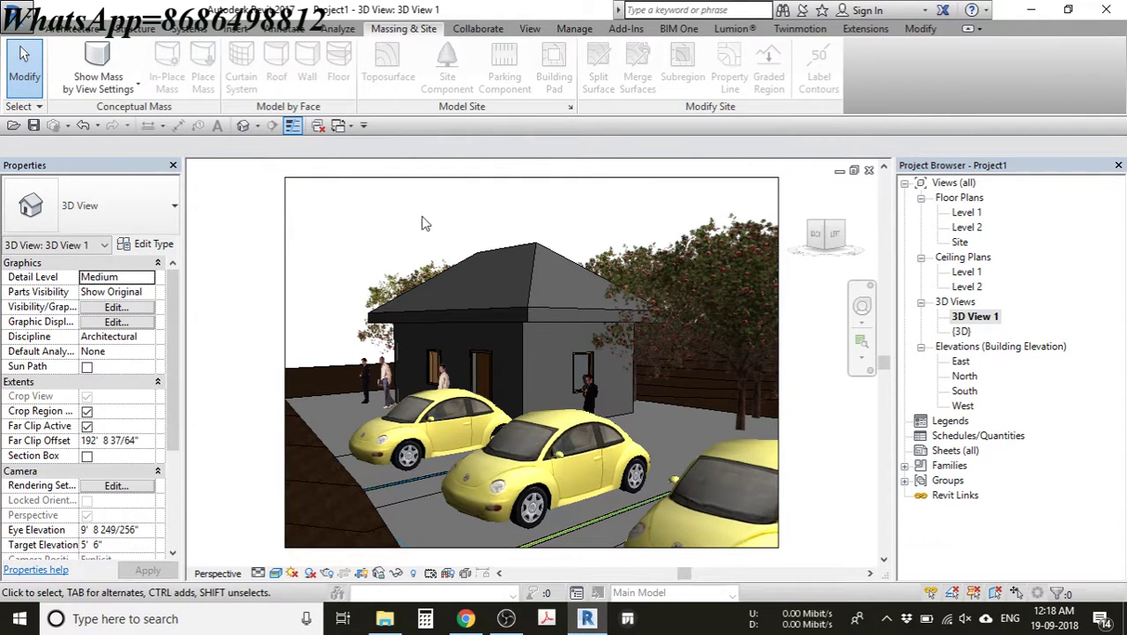
{"action": "left_click", "coordinate": [506, 618]}
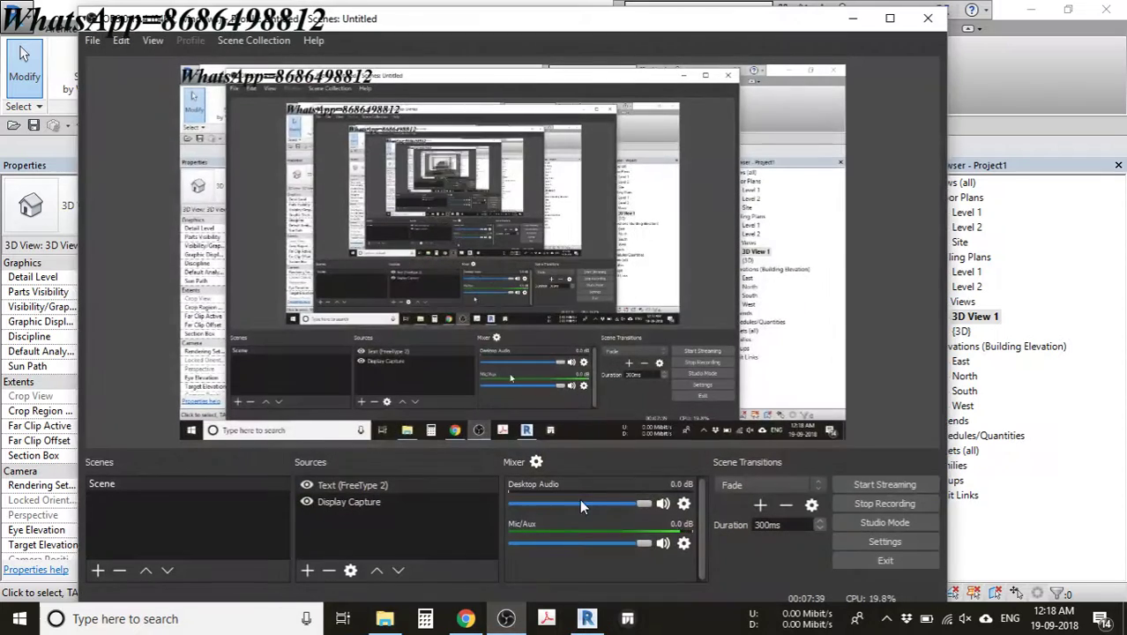